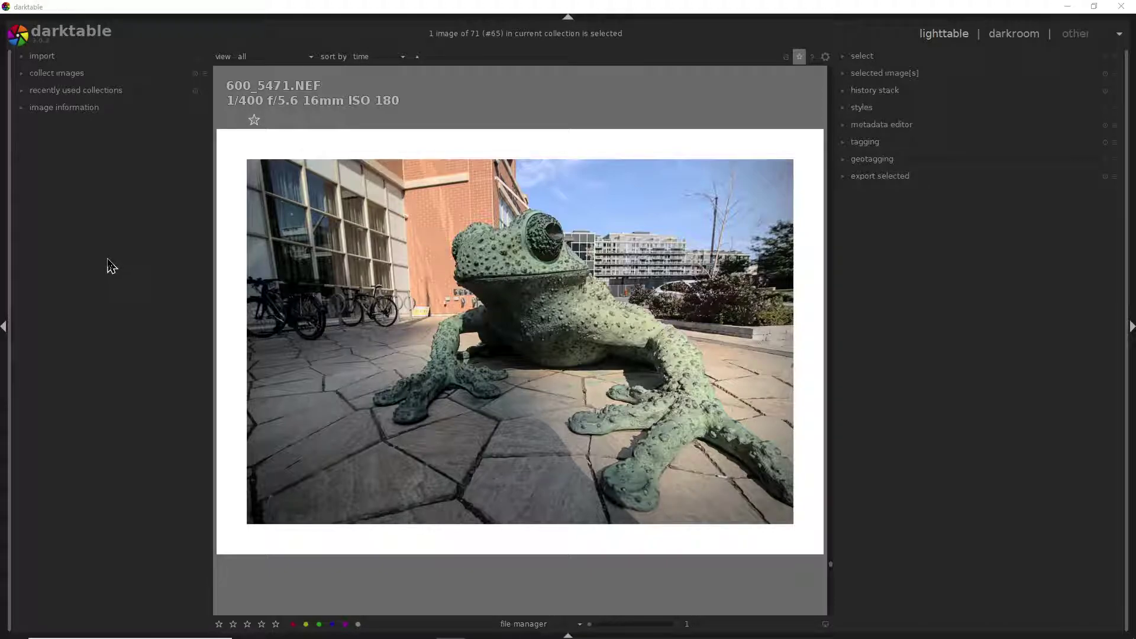
Step: Import the raw image DSC_8909.NEF from the Patriot (F:) drive
click(64, 58)
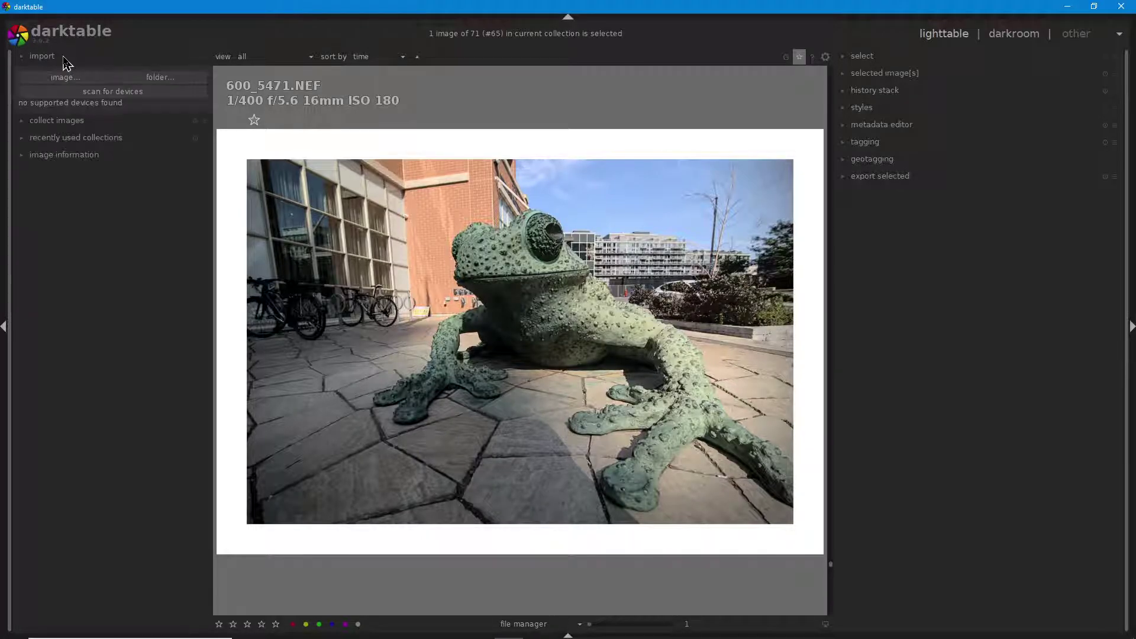
click(65, 77)
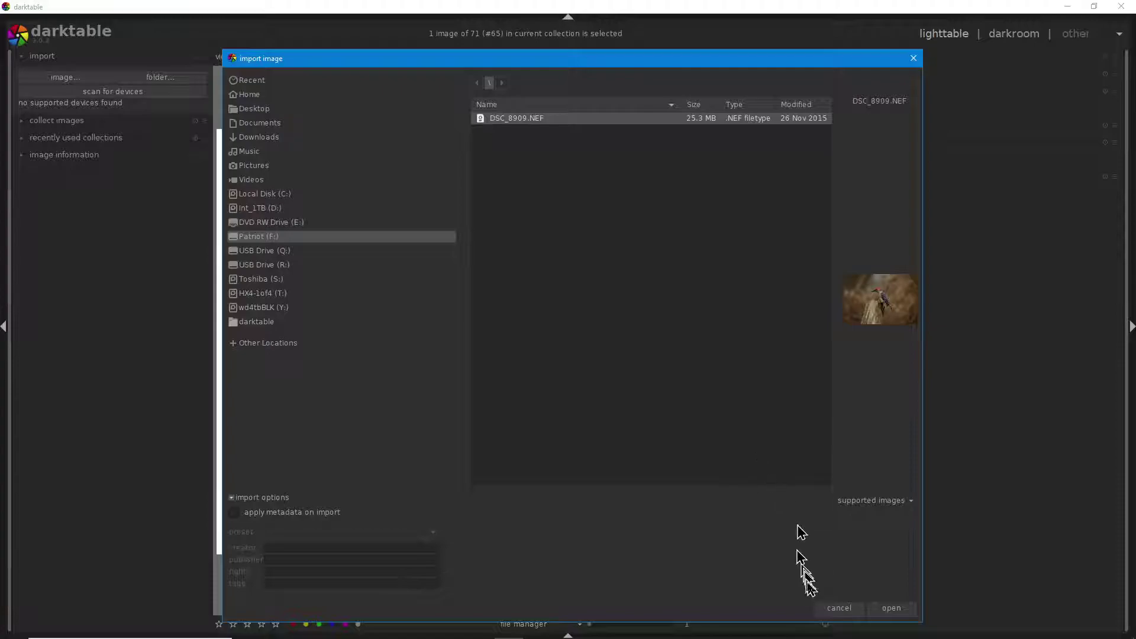
click(891, 609)
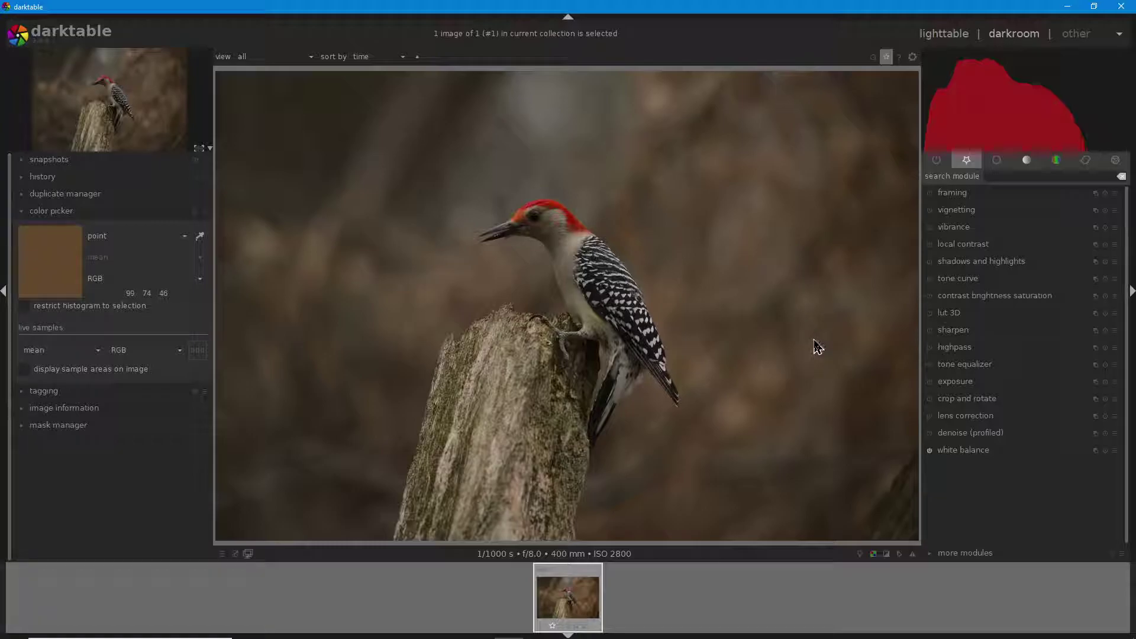
Step: Set the photo's white balance to the shade preset
click(1000, 456)
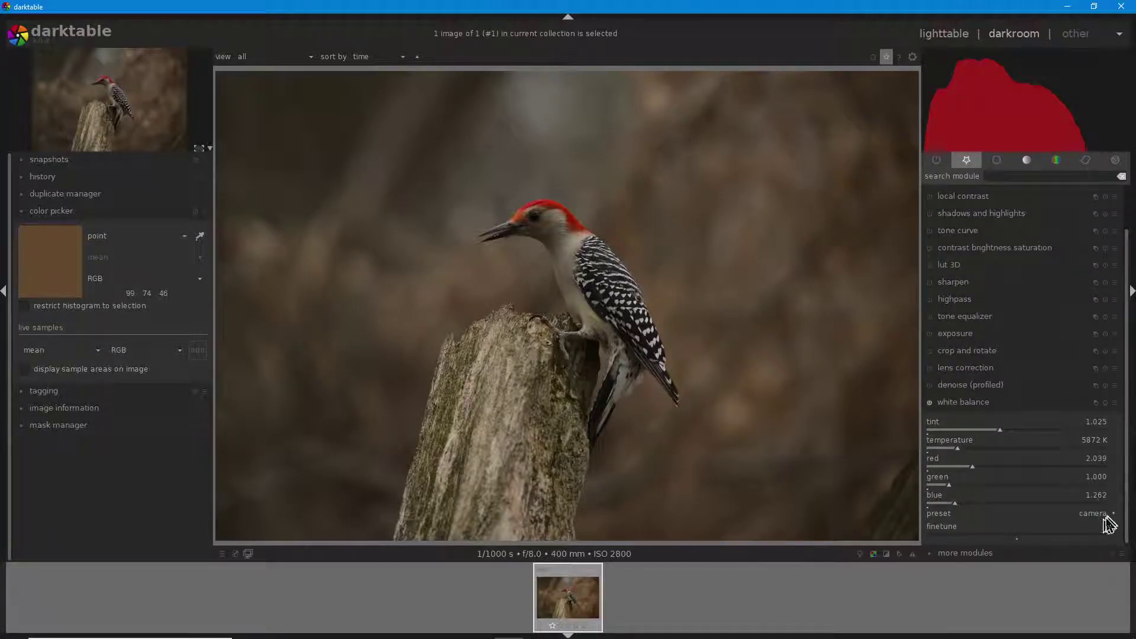
click(1112, 521)
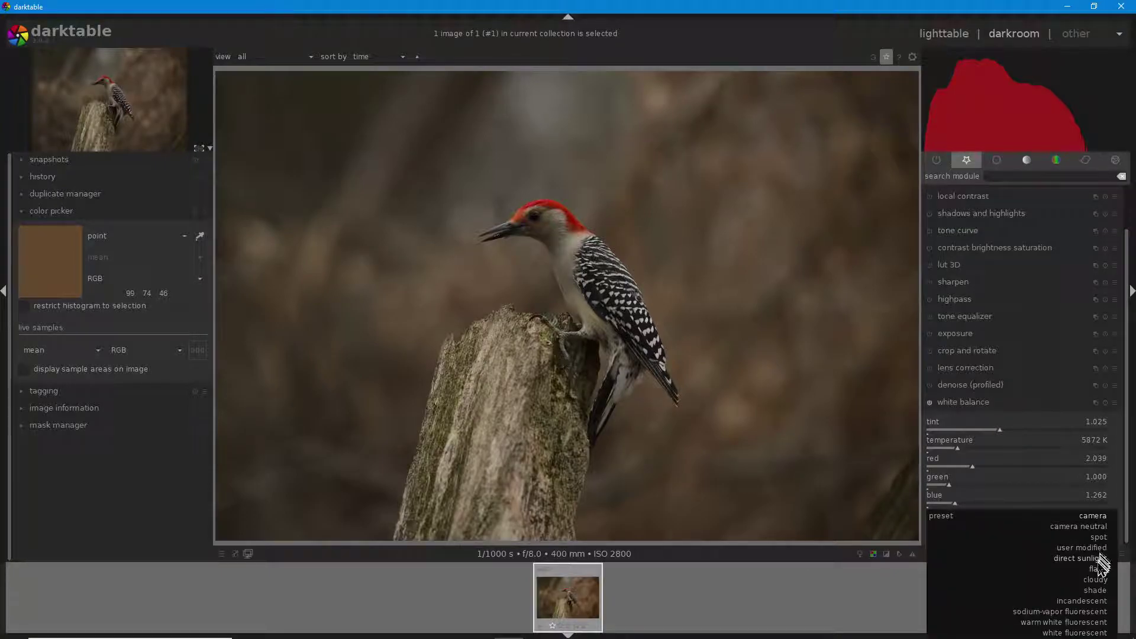
click(1092, 590)
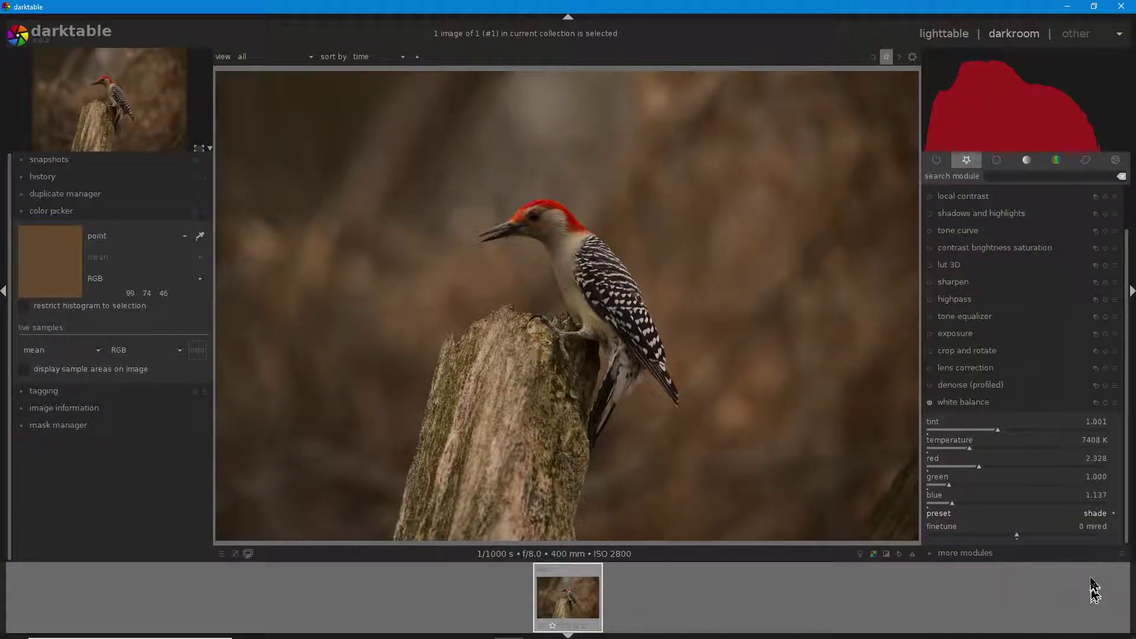
click(982, 407)
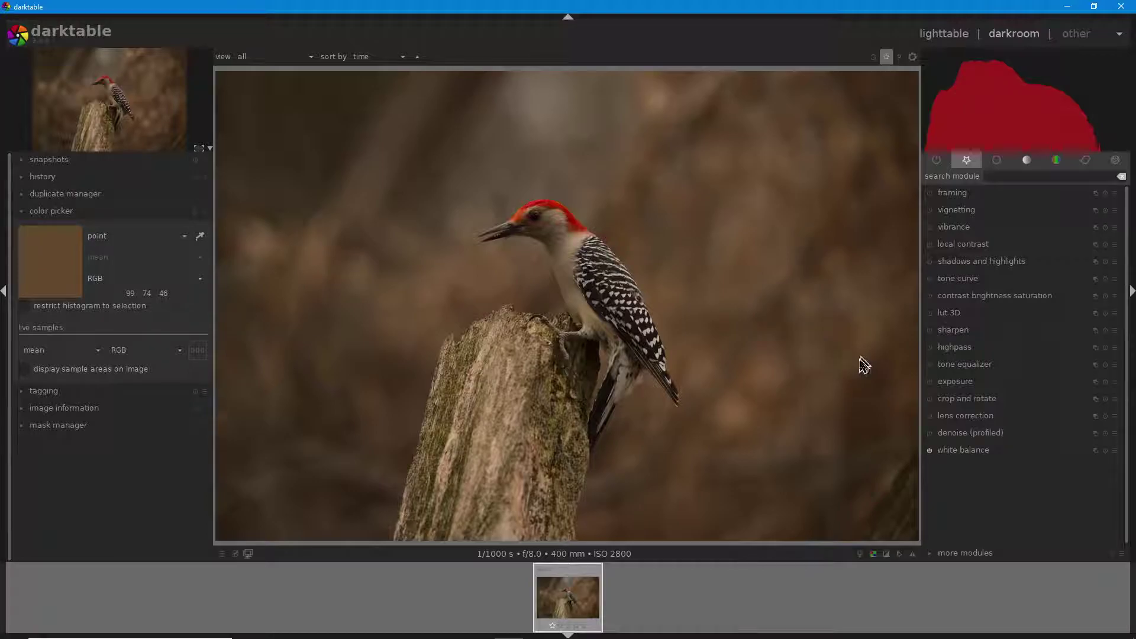
Step: Enable profiled denoise in non-local means mode and set its strength to 0.447
click(930, 437)
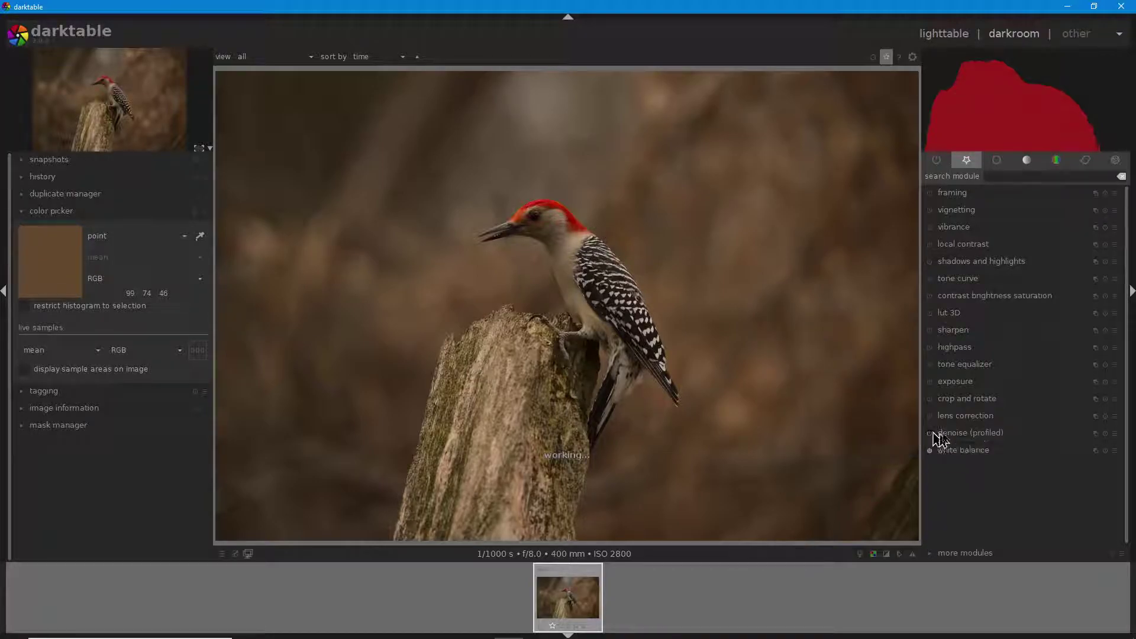
click(1000, 437)
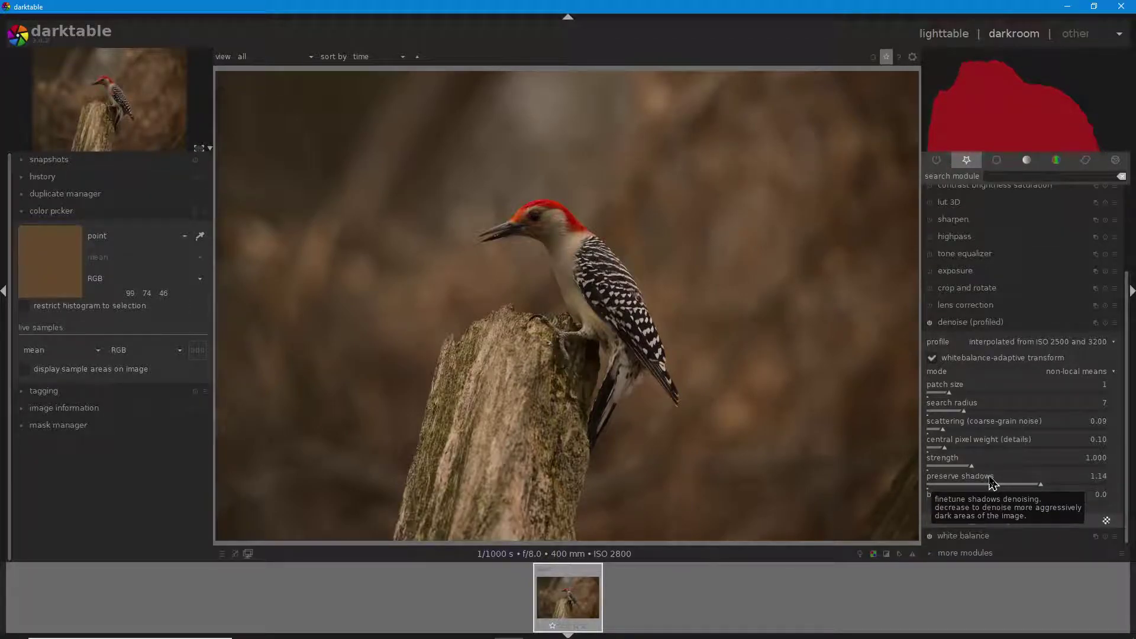
click(946, 465)
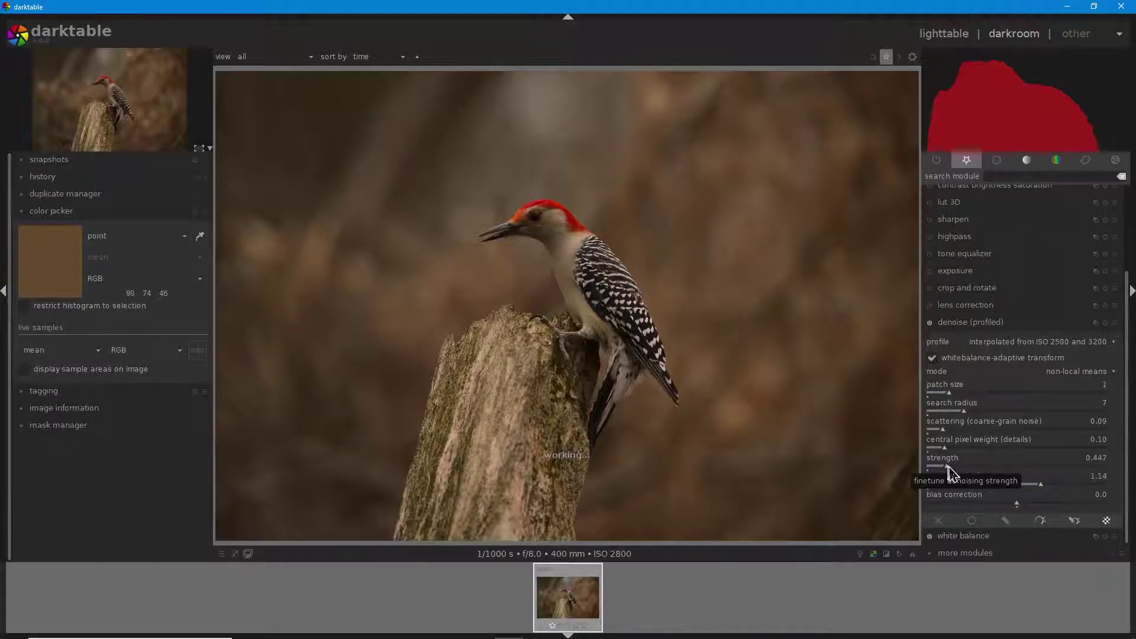
click(1009, 325)
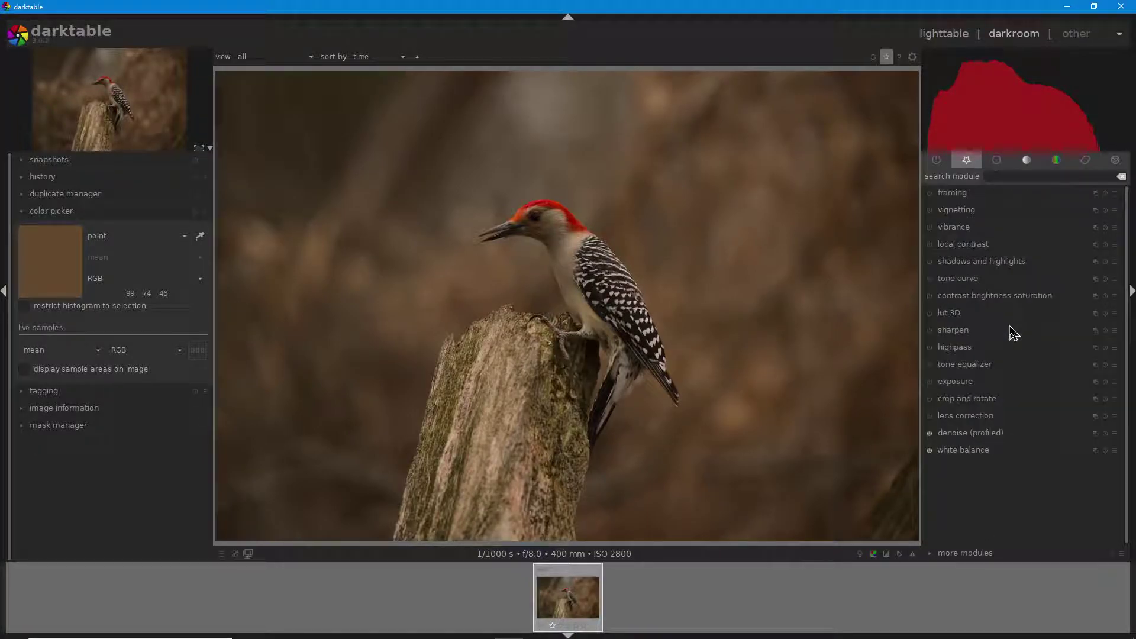
Step: Crop the photo around the woodpecker and stump with the original image aspect, trimming the right side, top and bottom
click(960, 401)
click(930, 376)
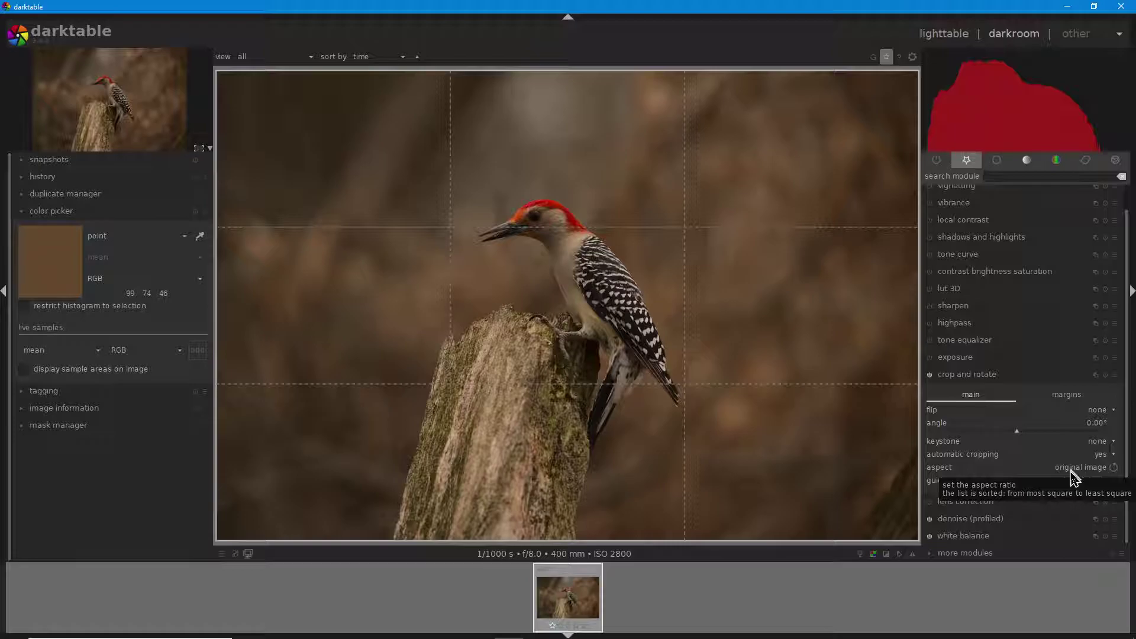
drag(907, 338, 684, 333)
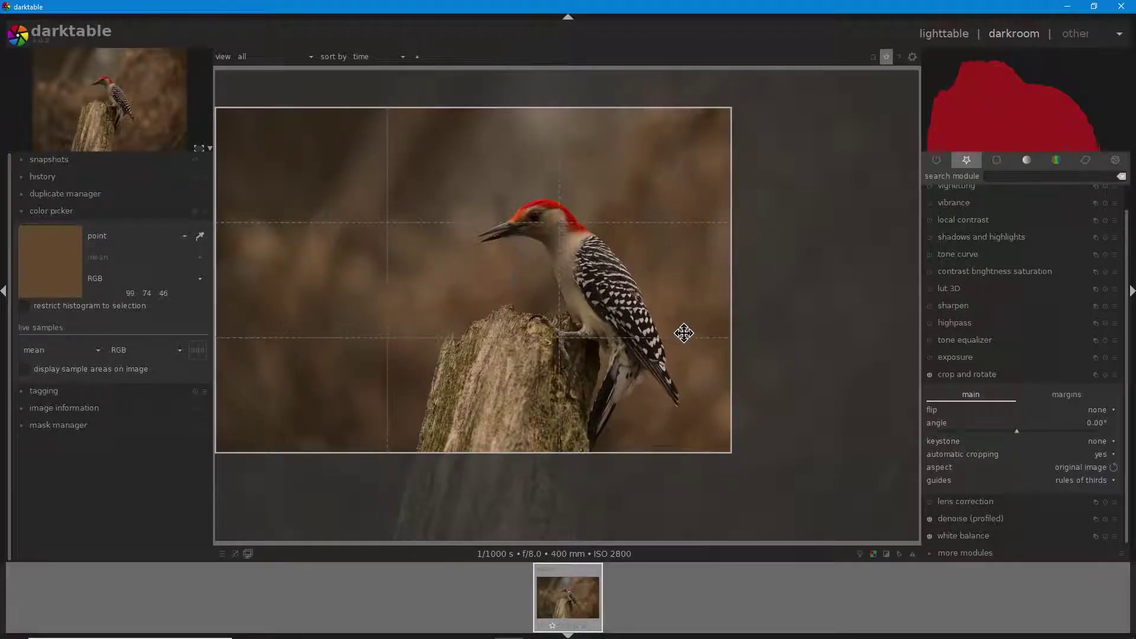
drag(578, 449, 578, 472)
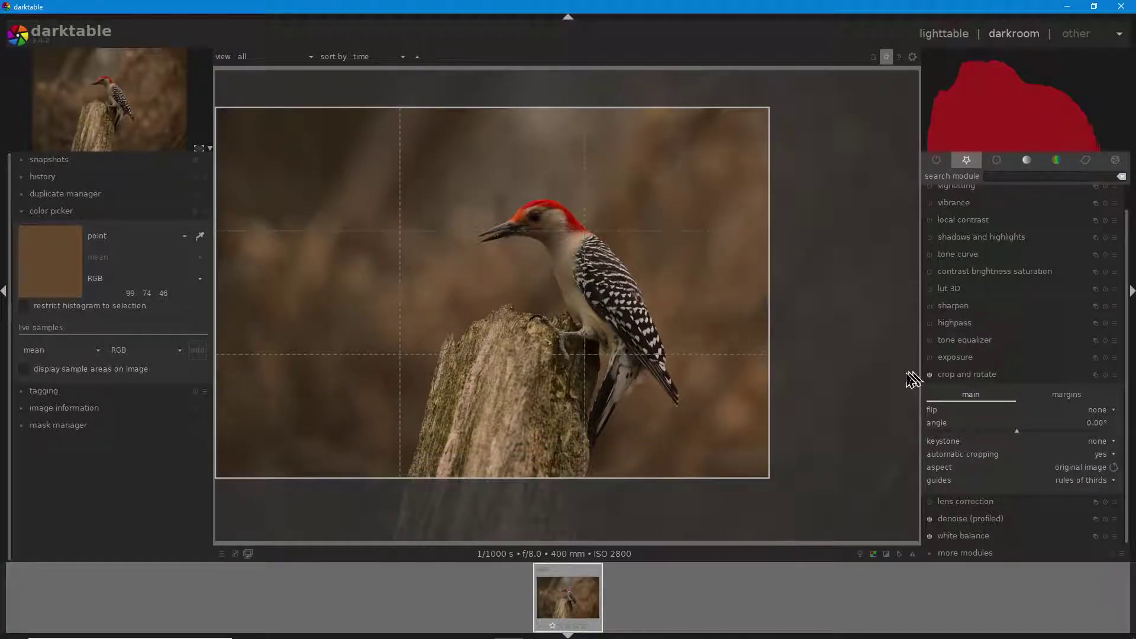
click(1023, 379)
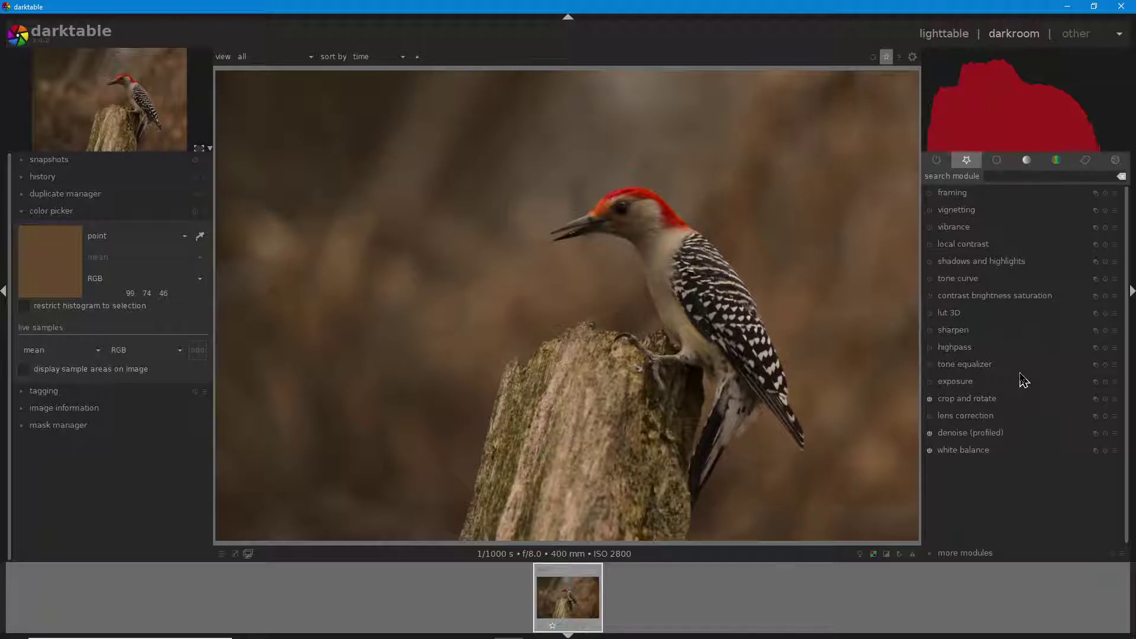
Step: Enable the exposure module and set the exposure to 0.62 EV
click(1006, 383)
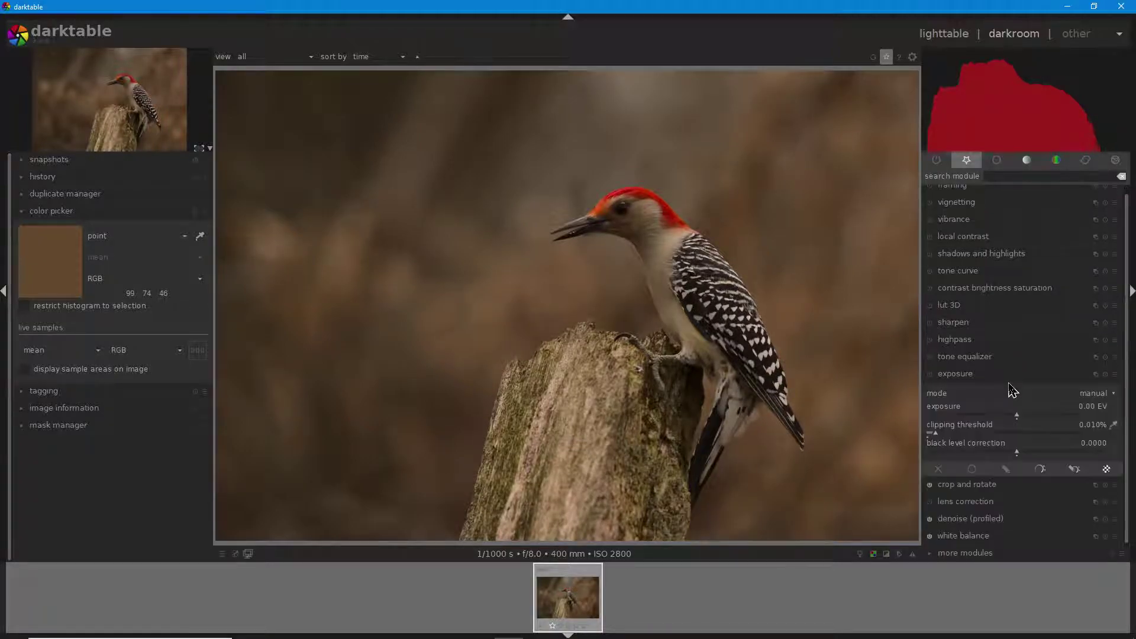
click(929, 374)
drag(1015, 418, 1036, 420)
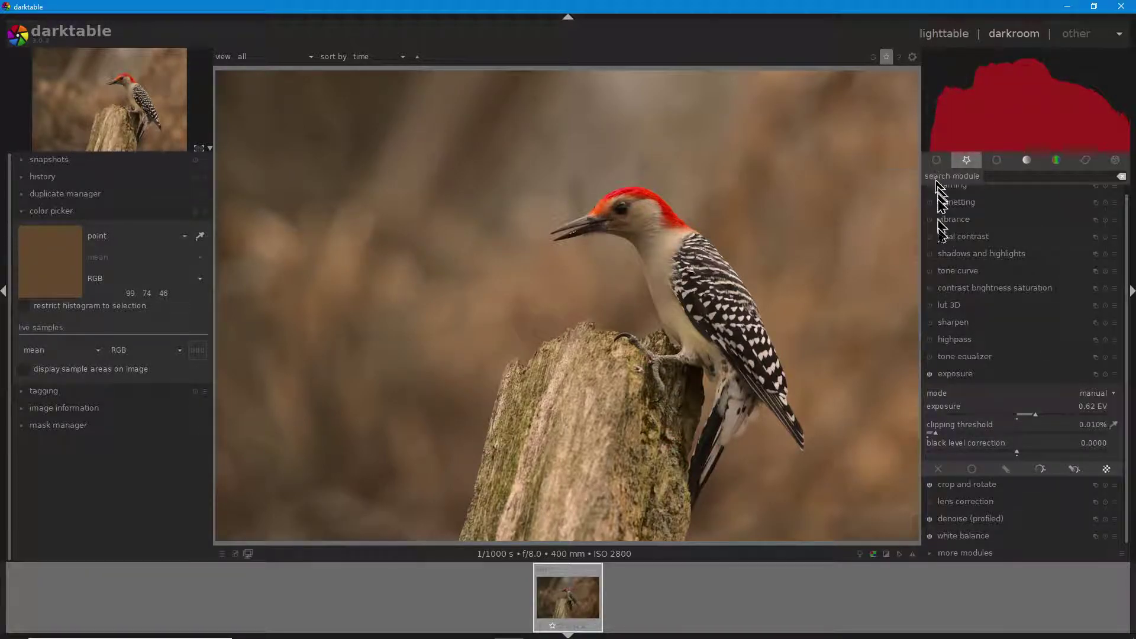
click(1015, 382)
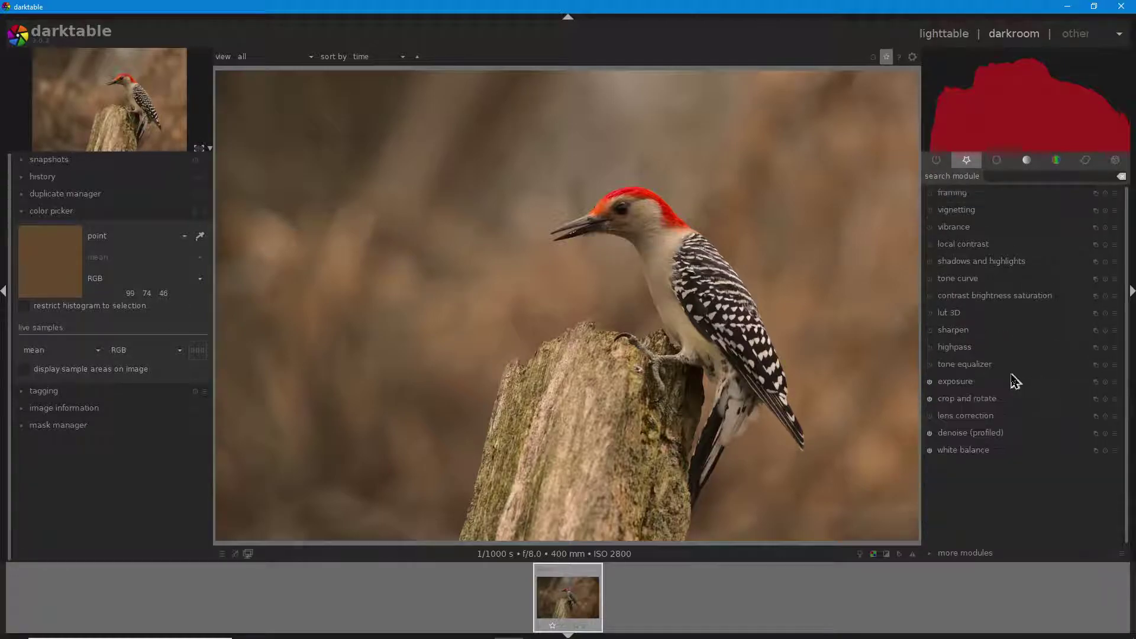
Step: Enable the highpass module with sharpness 13% and contrast boost 12%
click(929, 348)
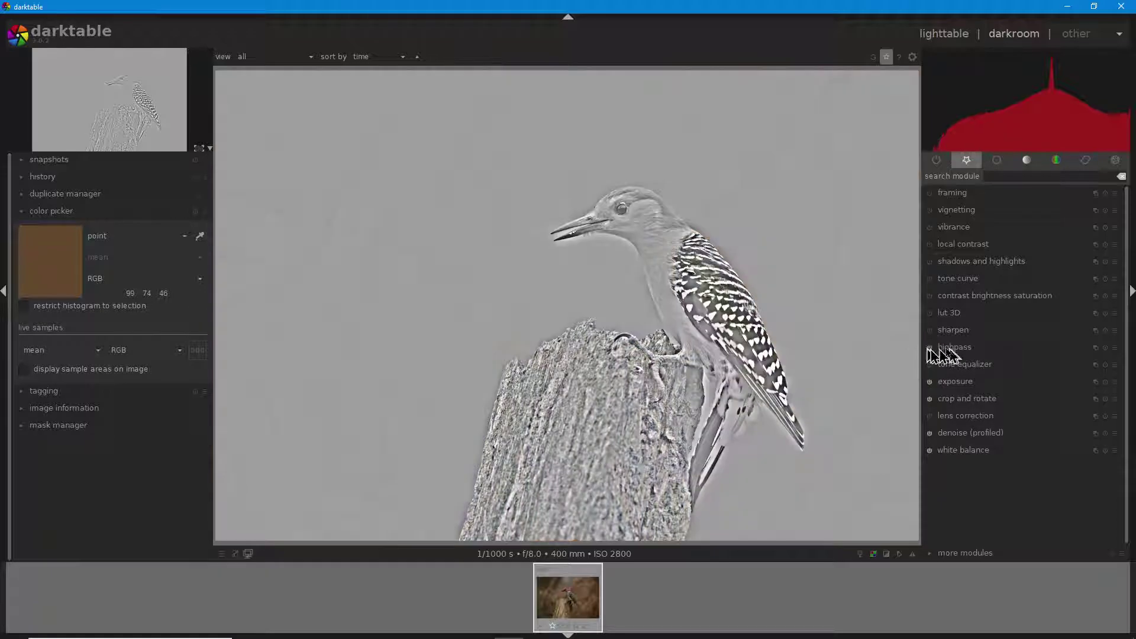
click(1005, 354)
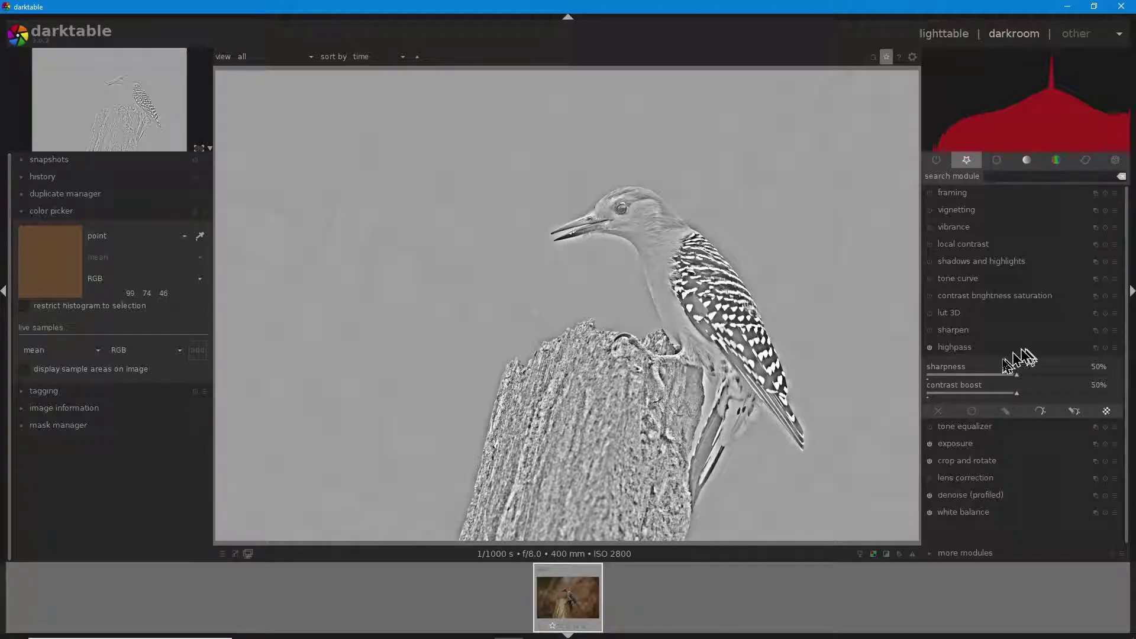
click(950, 374)
click(950, 393)
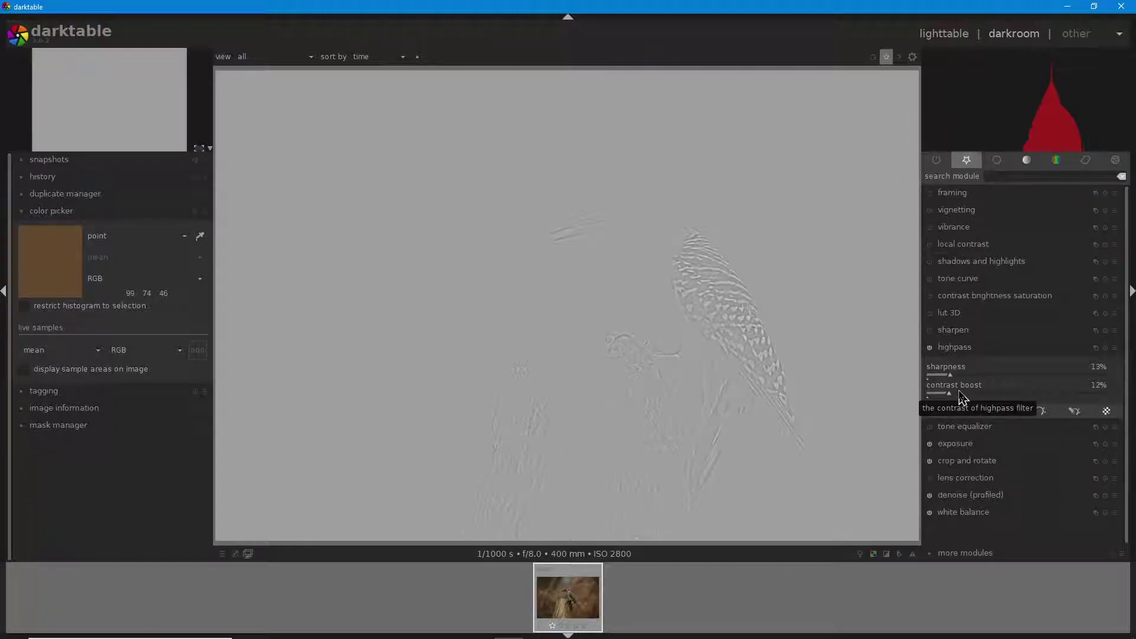
Step: Restrict highpass with a drawn mask by brushing one stroke over the woodpecker's head, body and tail
click(1106, 412)
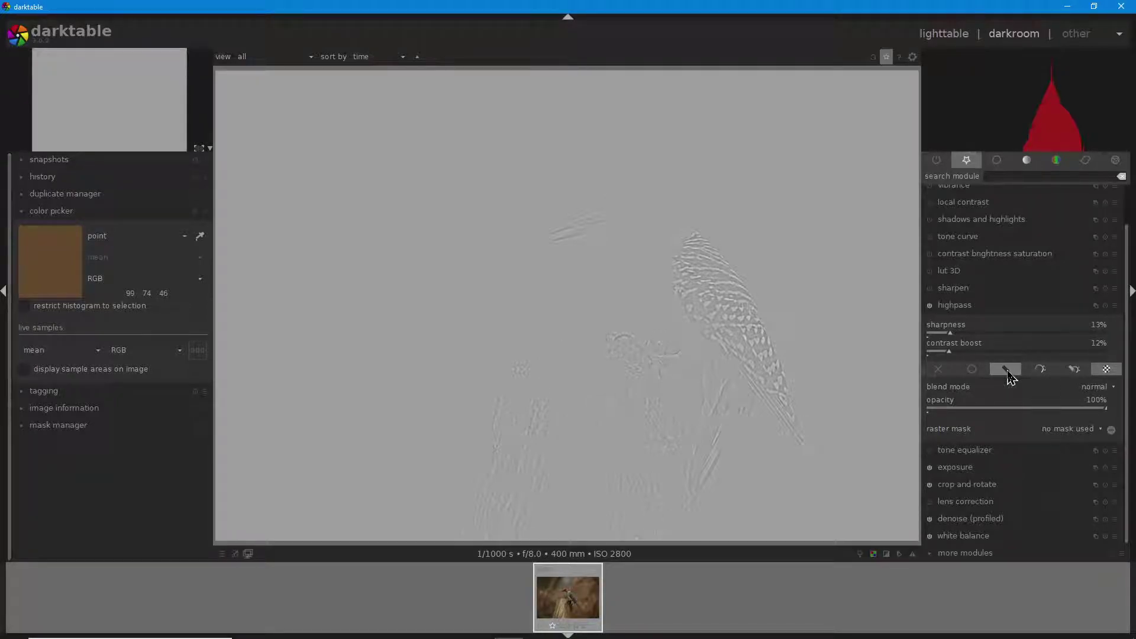
click(1009, 375)
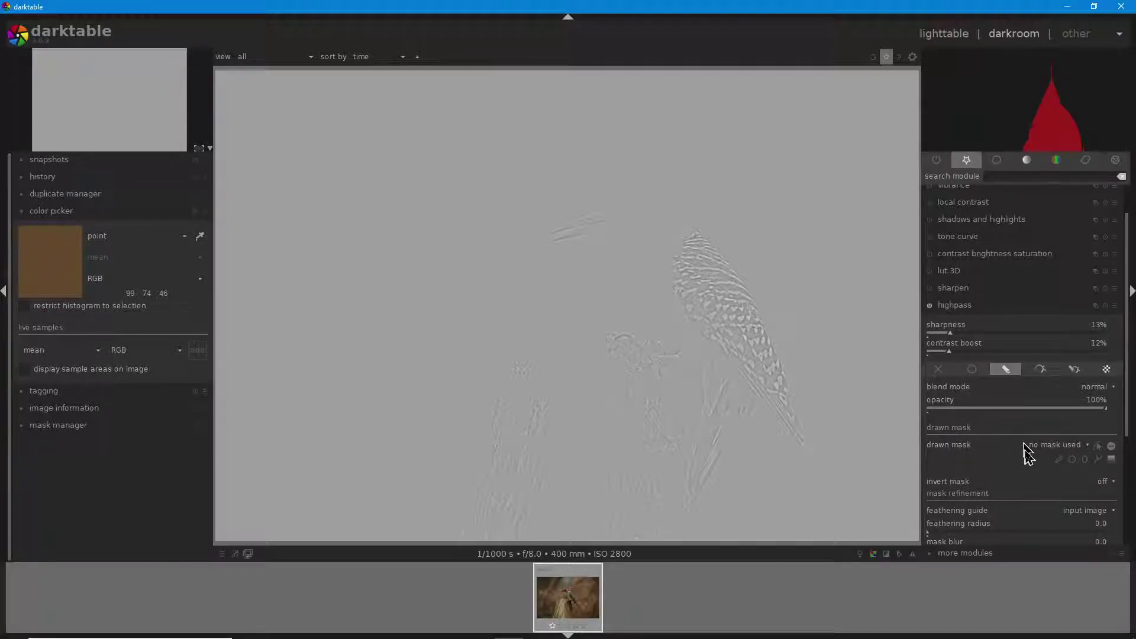
click(1058, 459)
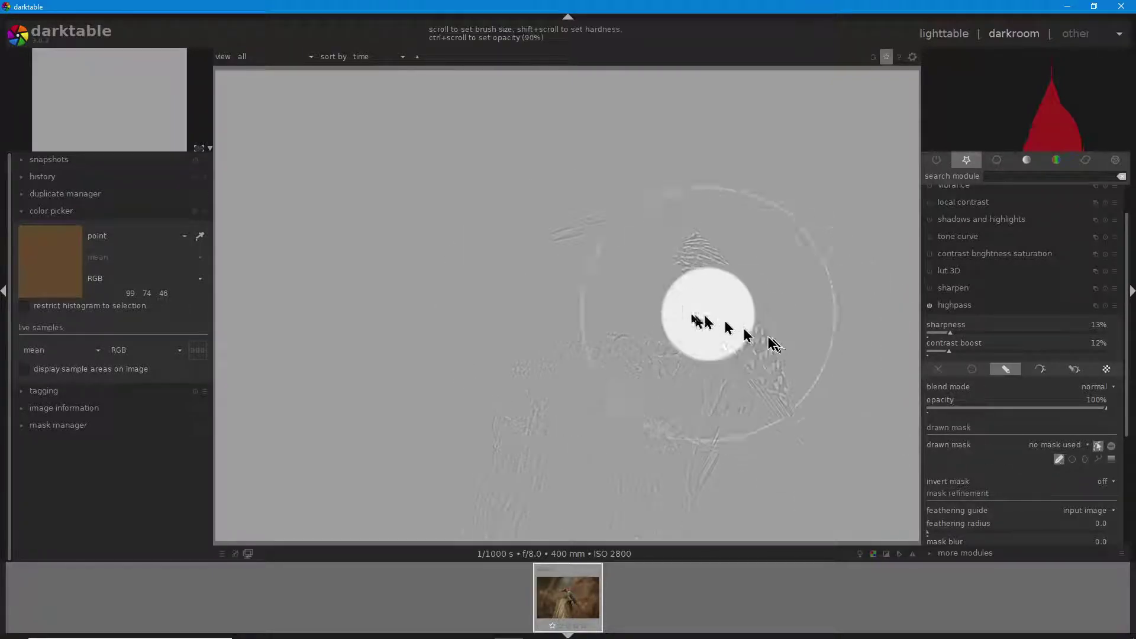
mouse_move(651, 221)
mouse_down()
mouse_move(583, 231)
mouse_move(672, 242)
mouse_move(677, 287)
mouse_move(721, 302)
mouse_move(795, 405)
mouse_move(725, 346)
mouse_move(671, 342)
mouse_move(724, 364)
mouse_move(724, 404)
mouse_up()
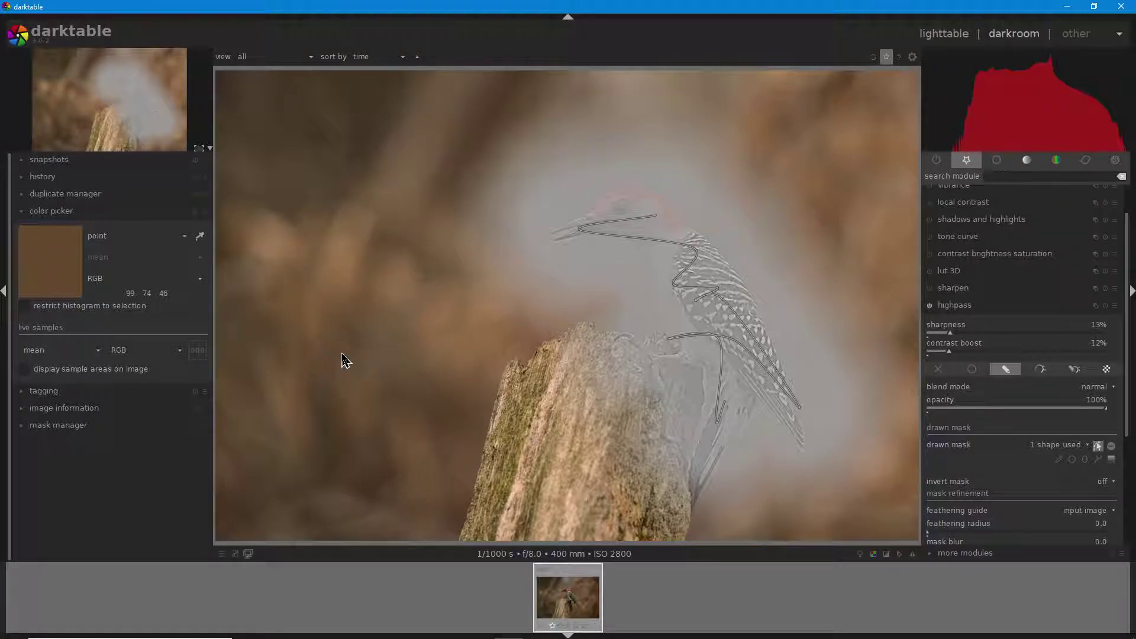
Step: Set the blend mode of the highpass module to overlay
click(1107, 389)
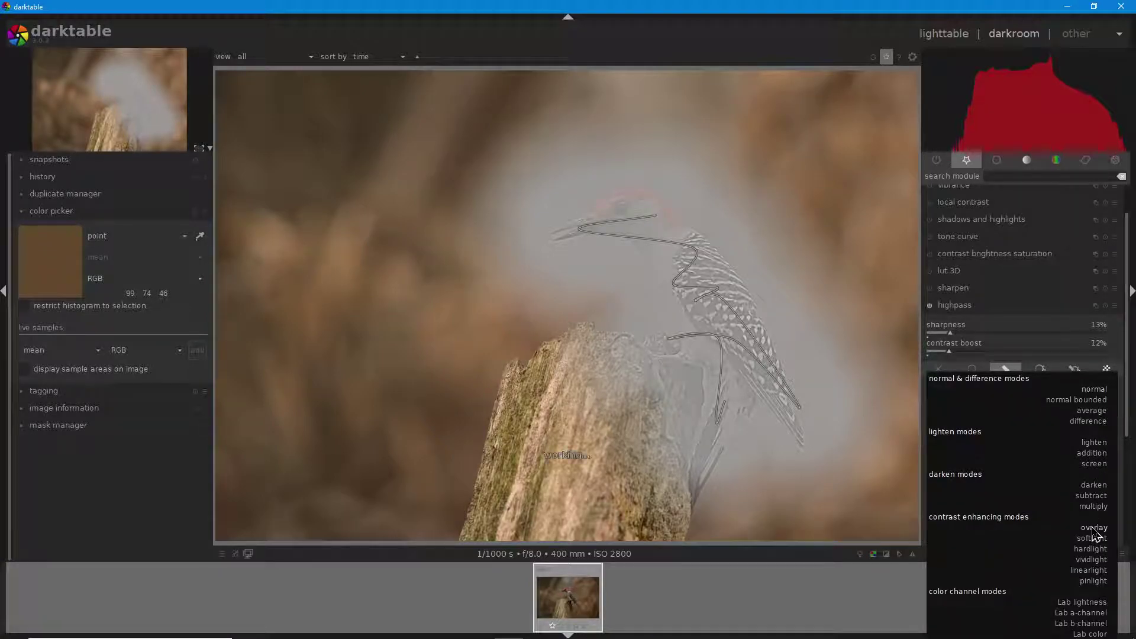
click(1094, 529)
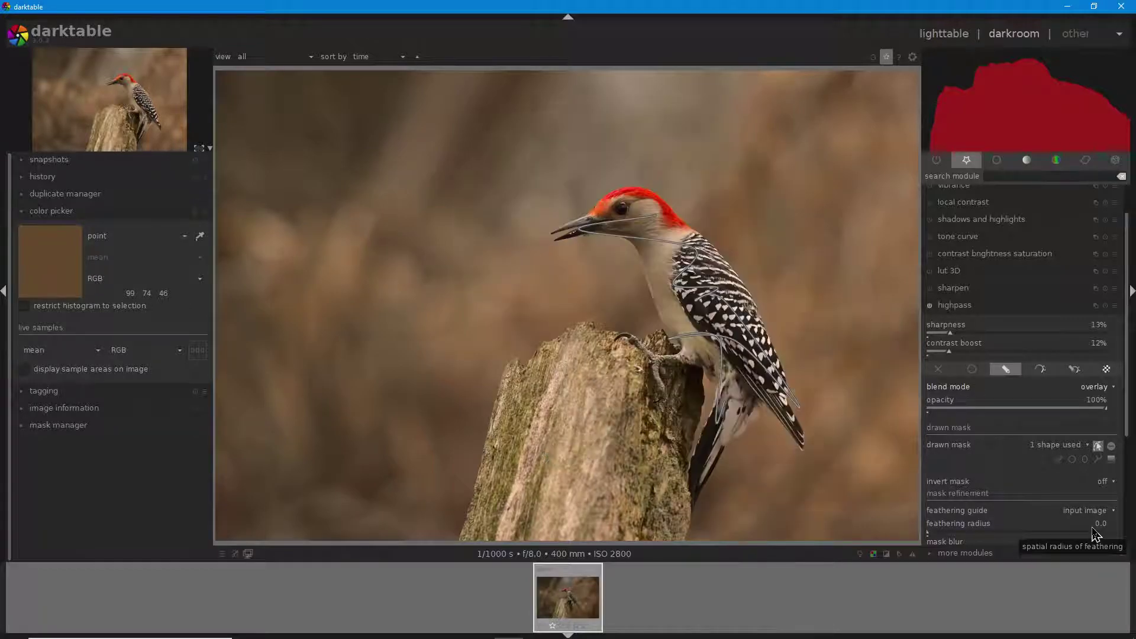
click(1012, 306)
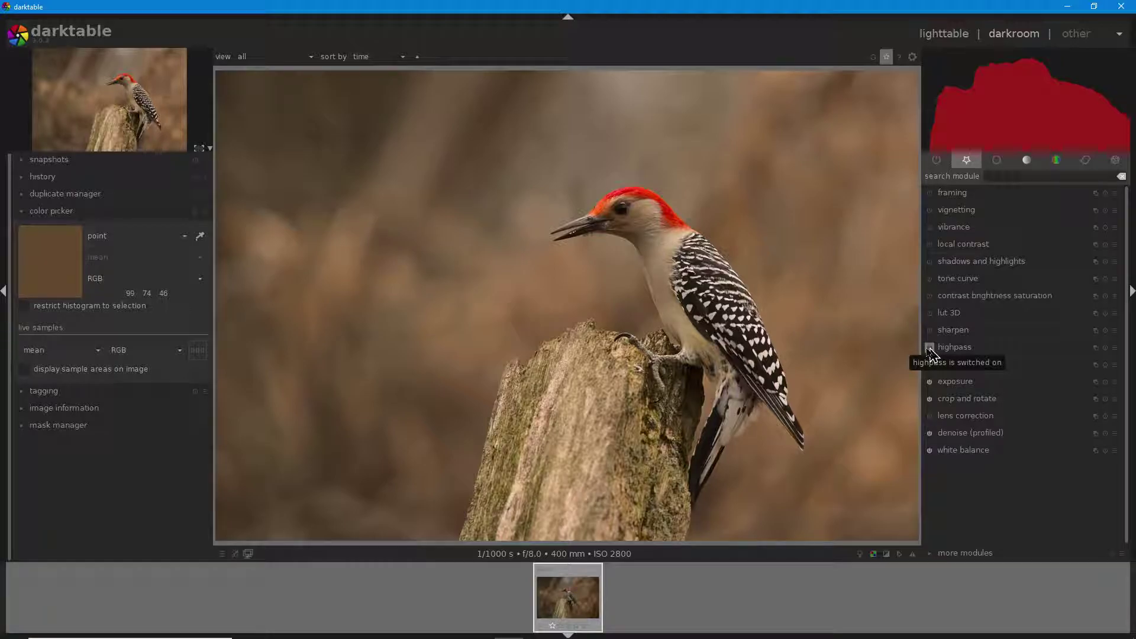
Step: Examine the woodpecker's head at 100% and compare its detail with highpass on and off
scroll(669, 249, up, 5)
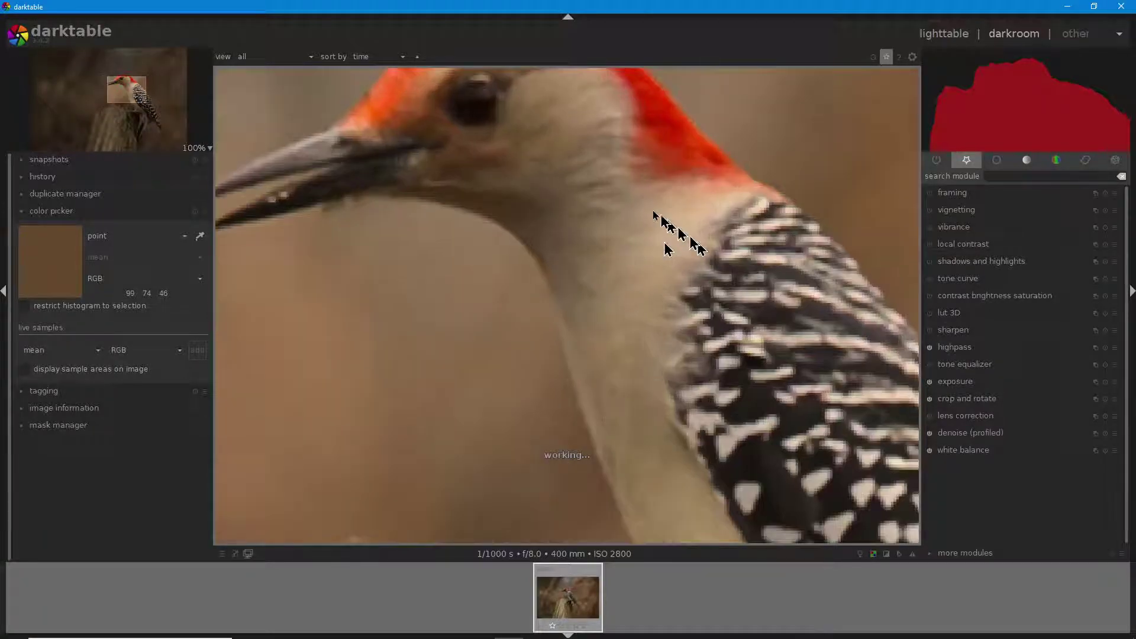
drag(571, 161, 831, 363)
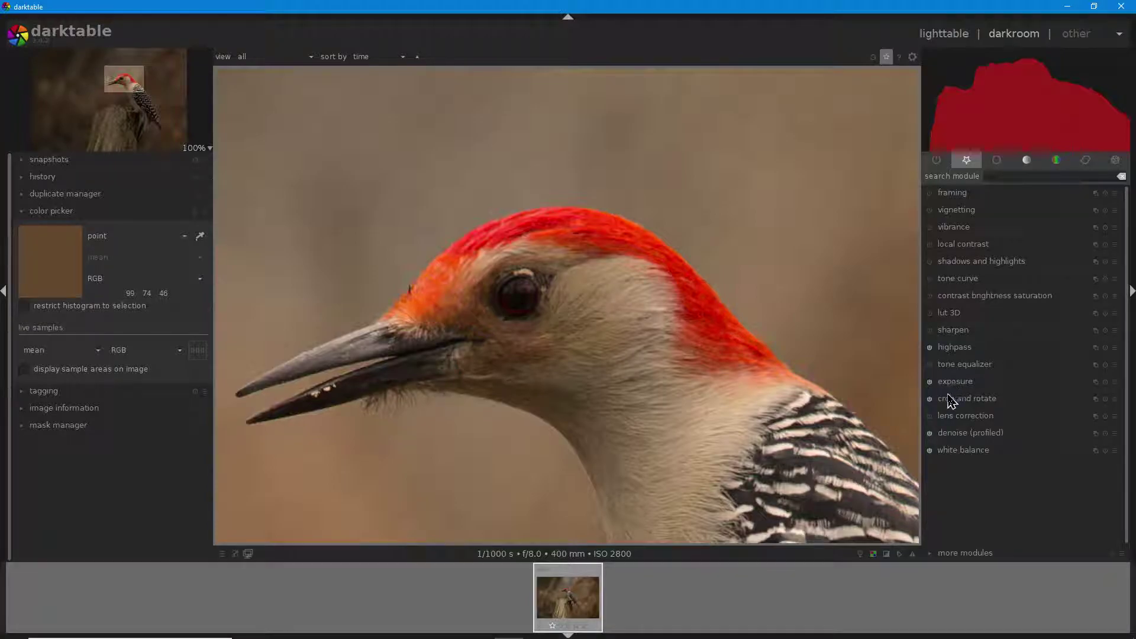
click(929, 348)
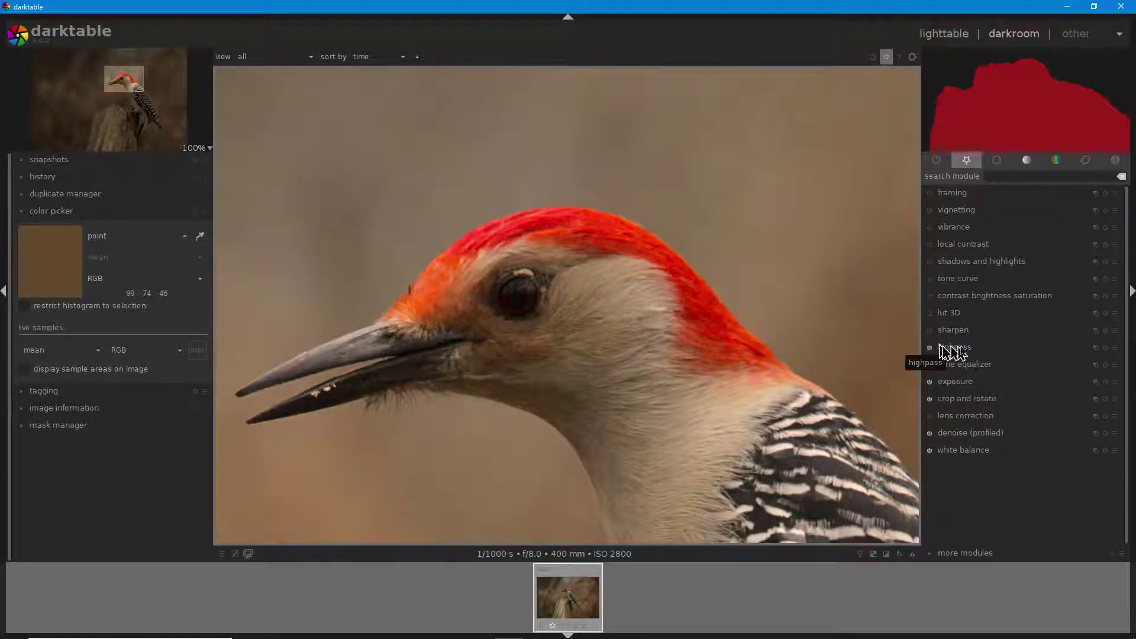
Step: Raise the highpass contrast boost to 26% and switch the module off to compare the sharpening
click(978, 352)
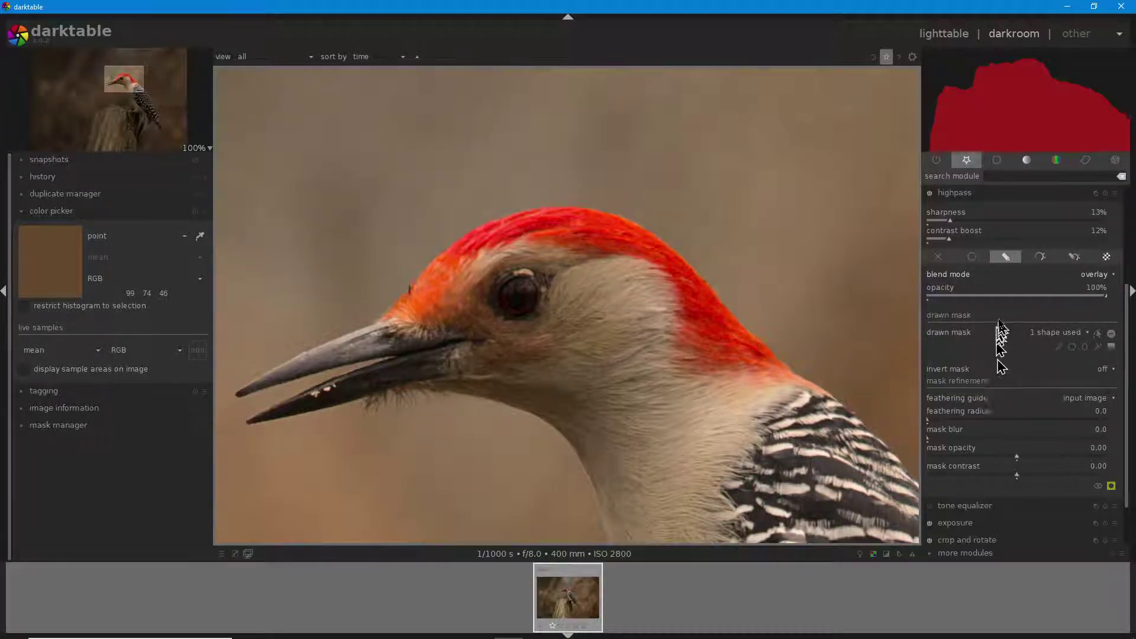
click(966, 241)
drag(967, 241, 974, 243)
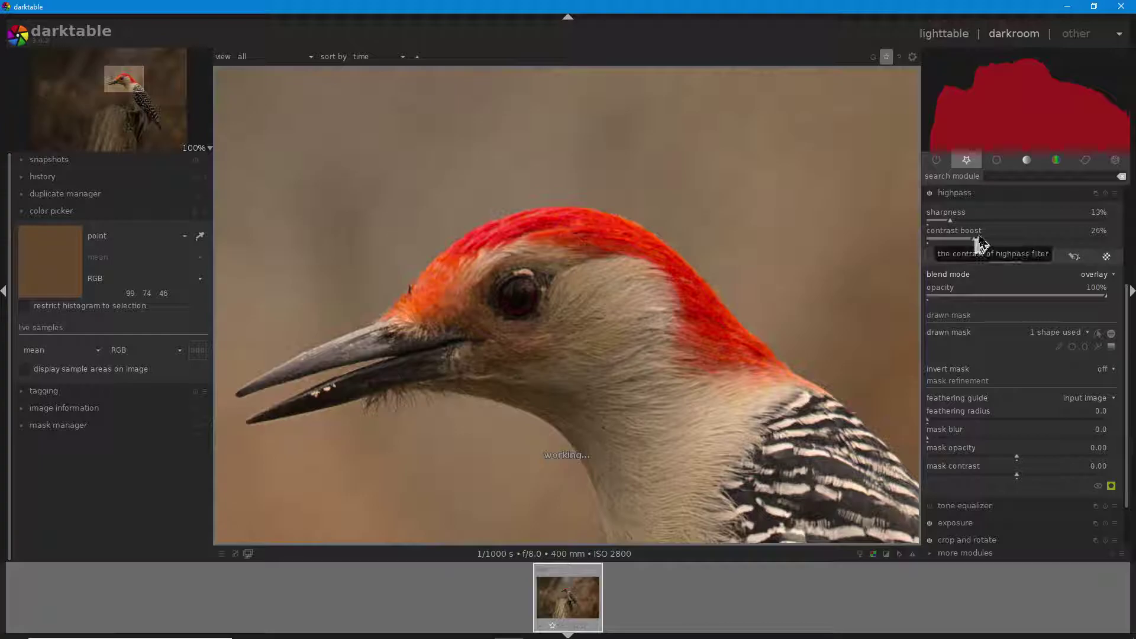
click(986, 194)
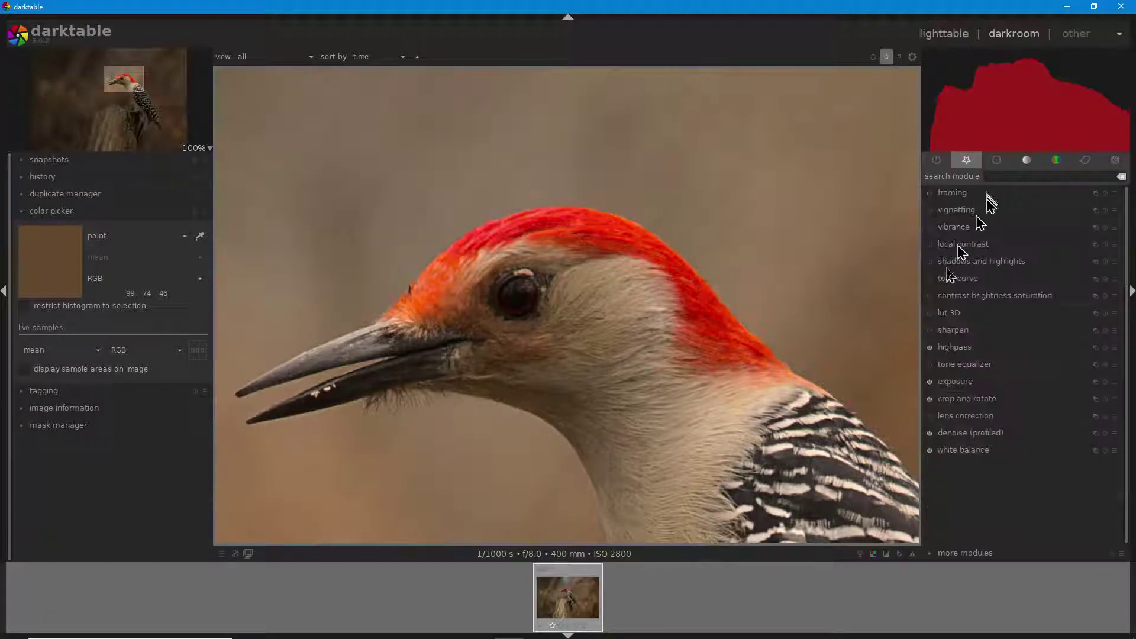
click(929, 348)
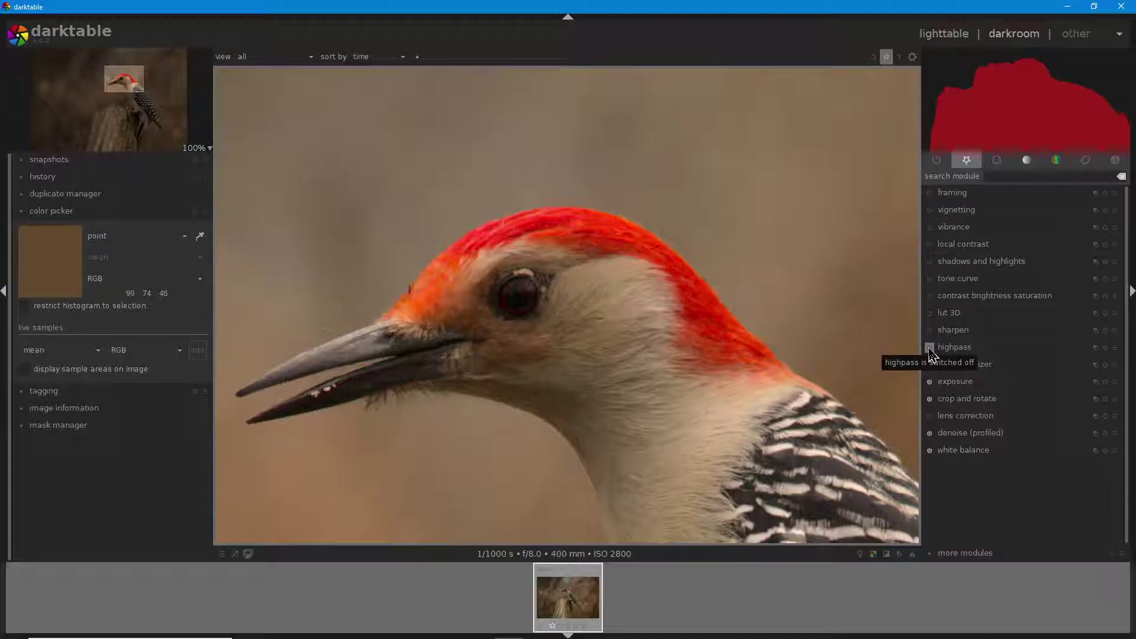
Step: Switch highpass back on and raise the tone curve's midtones by about 9 near a tone sampled from the woodpecker's neck
click(930, 349)
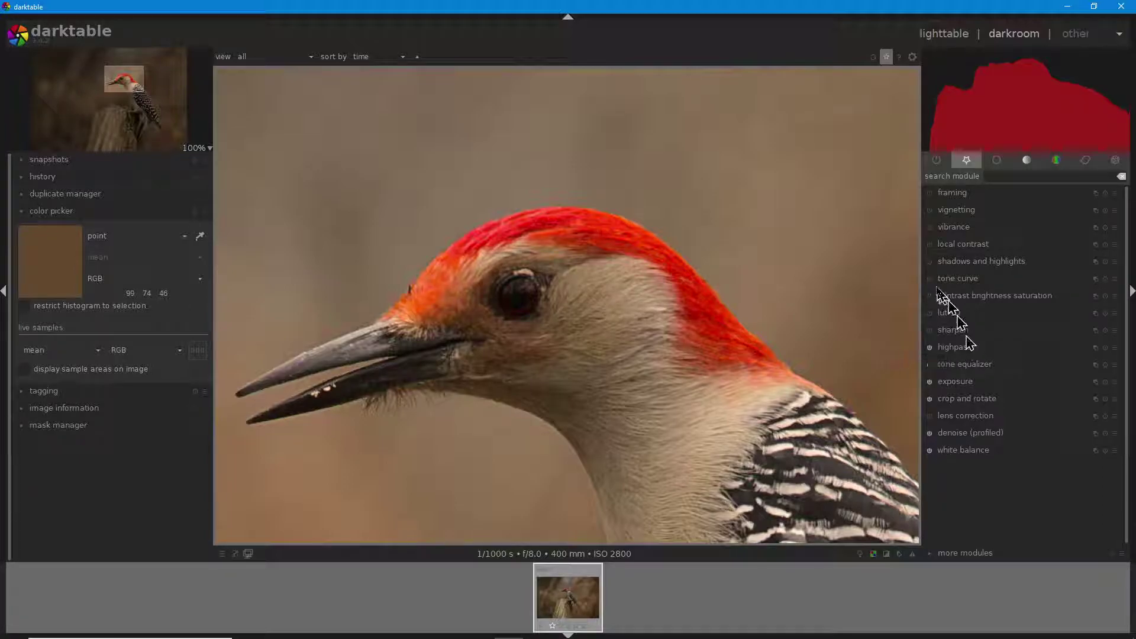
click(957, 279)
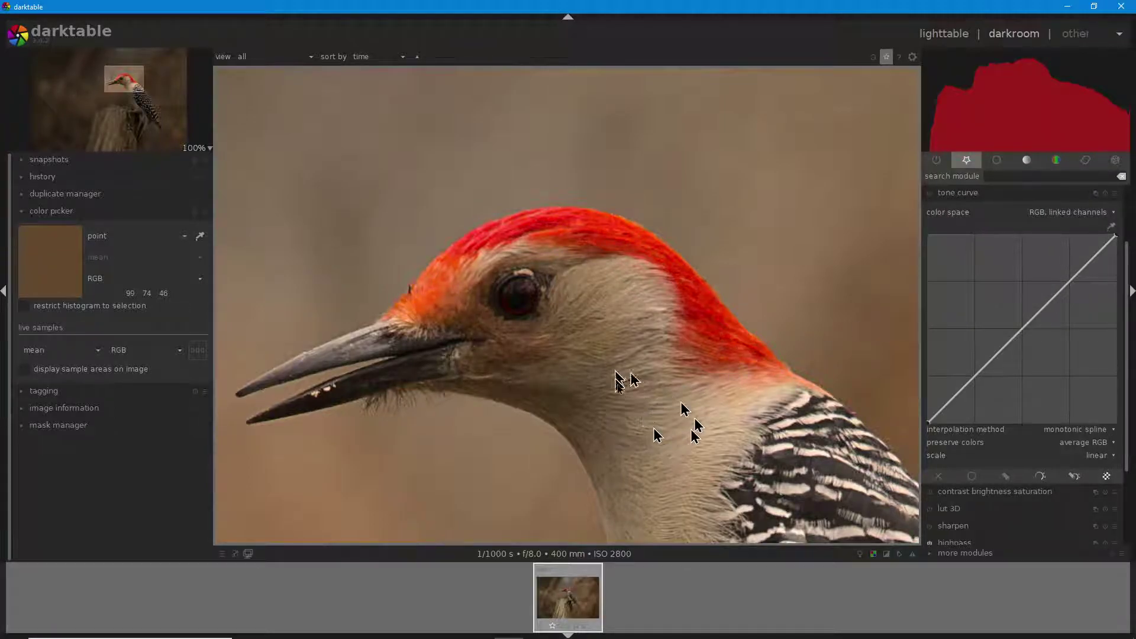
click(1110, 227)
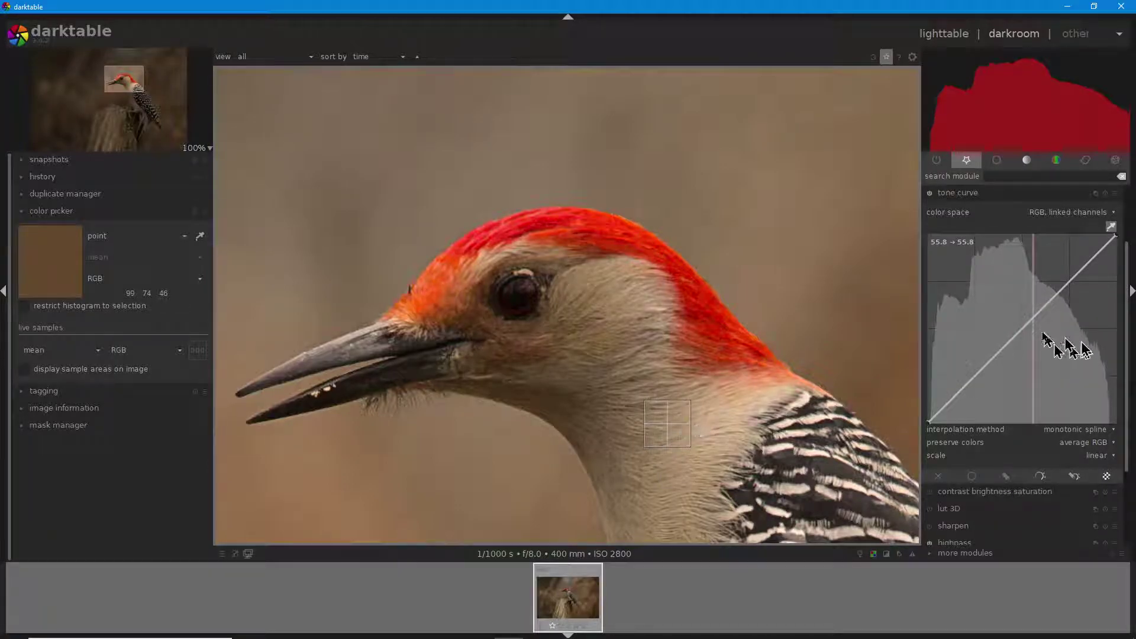
drag(1036, 320, 1029, 303)
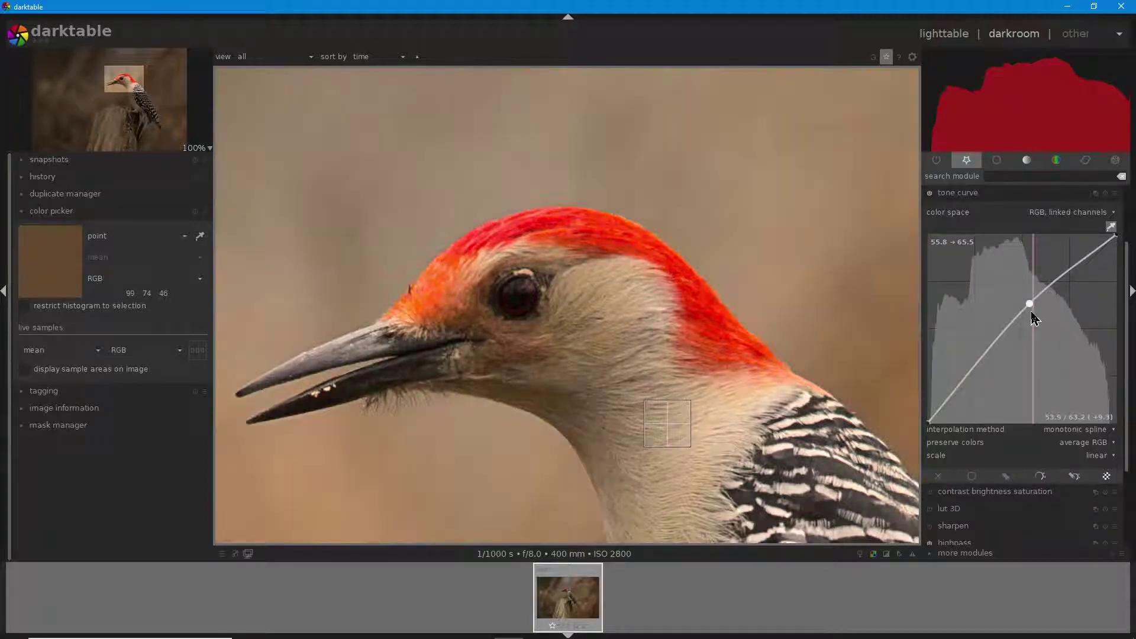
Step: Pull the tone curve's shadows down with a low point and shift the black point inward to about 3
drag(954, 400, 959, 401)
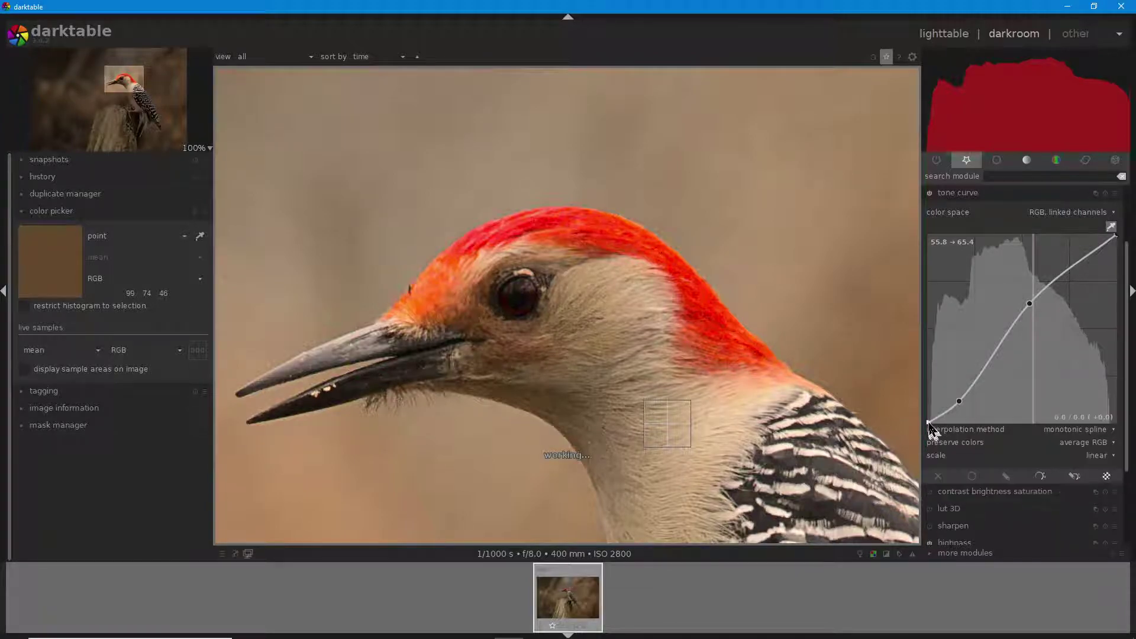
drag(928, 426, 934, 424)
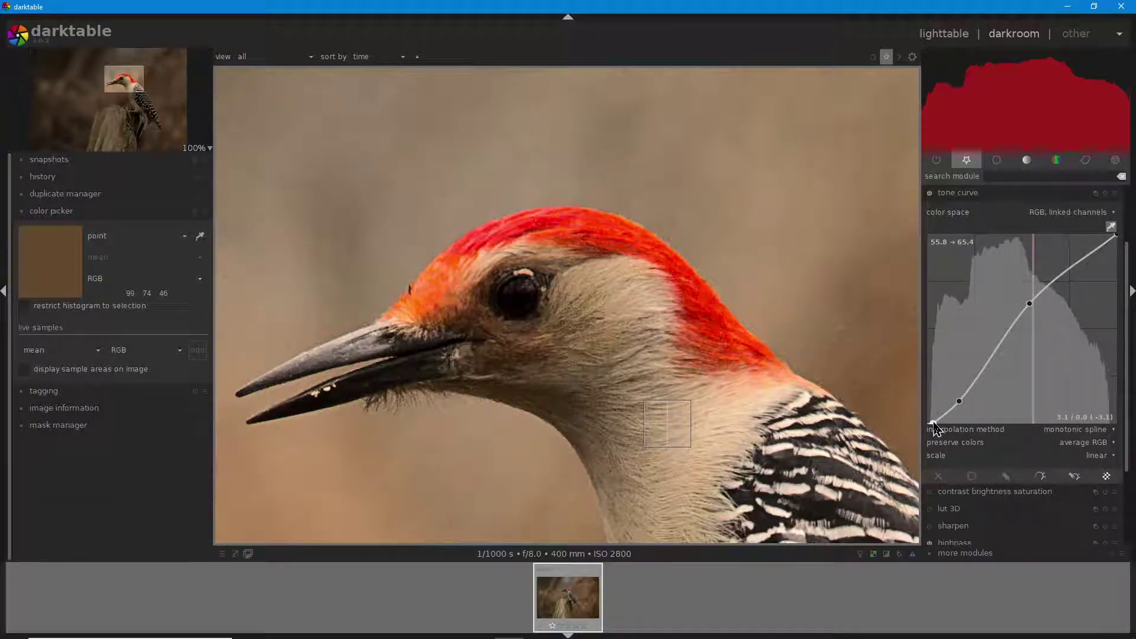
click(1000, 194)
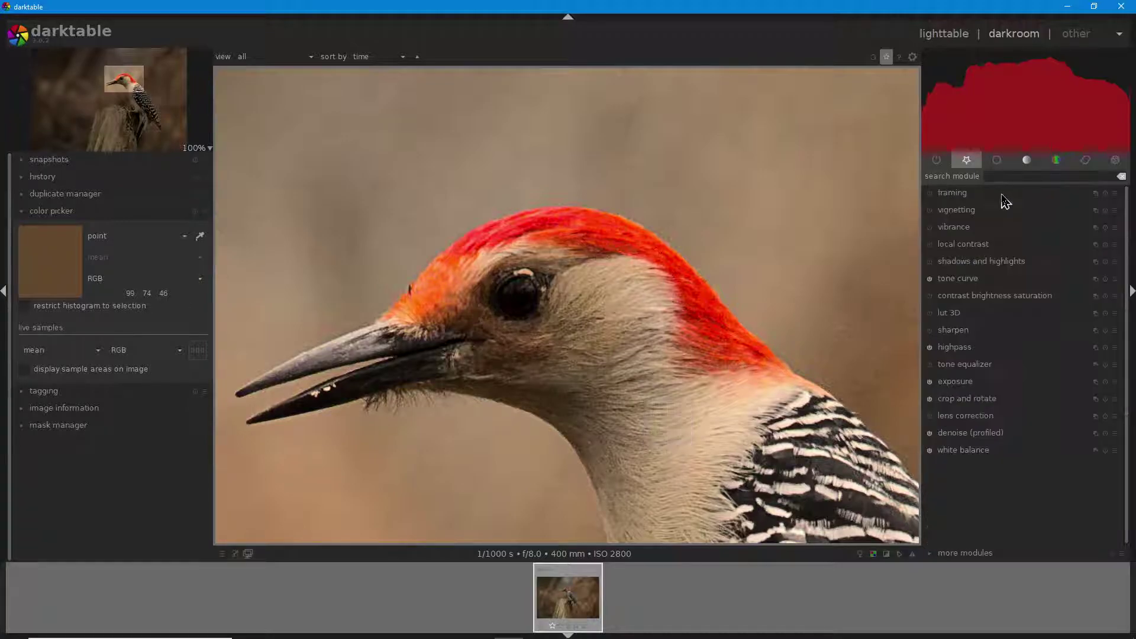
Step: Turn on the vibrance module and reduce its strength below 25%
click(970, 230)
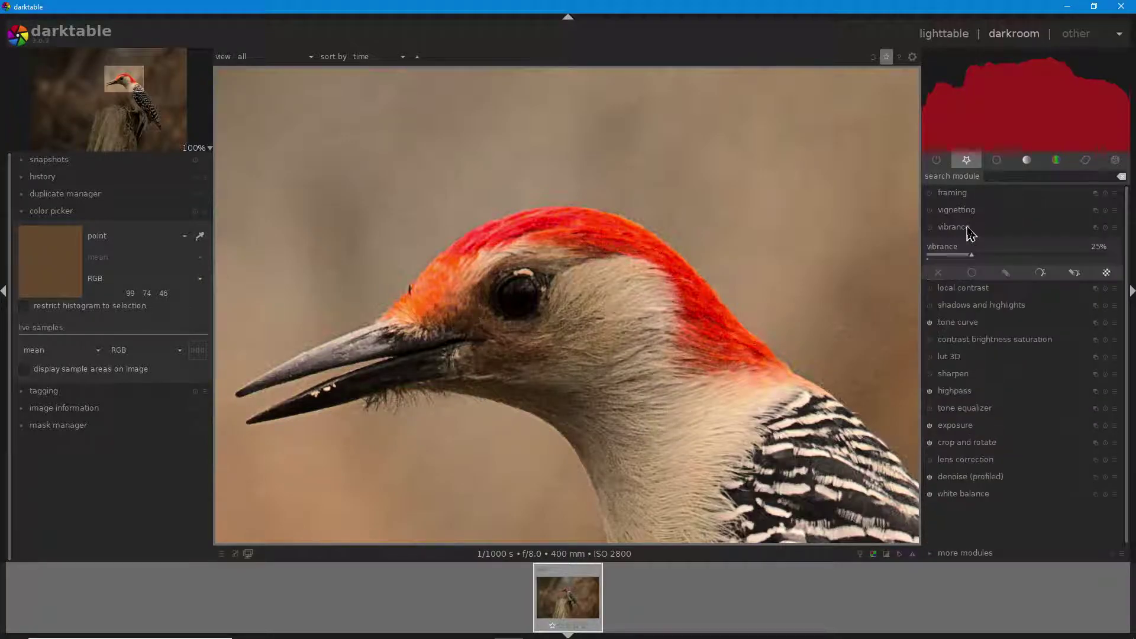
click(929, 228)
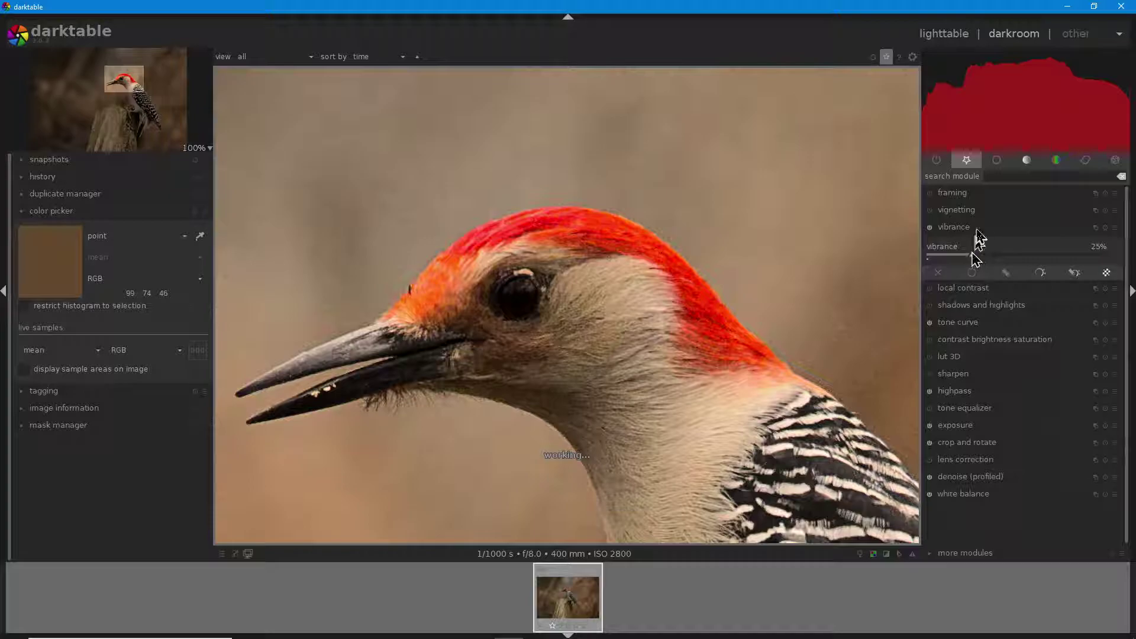
click(981, 230)
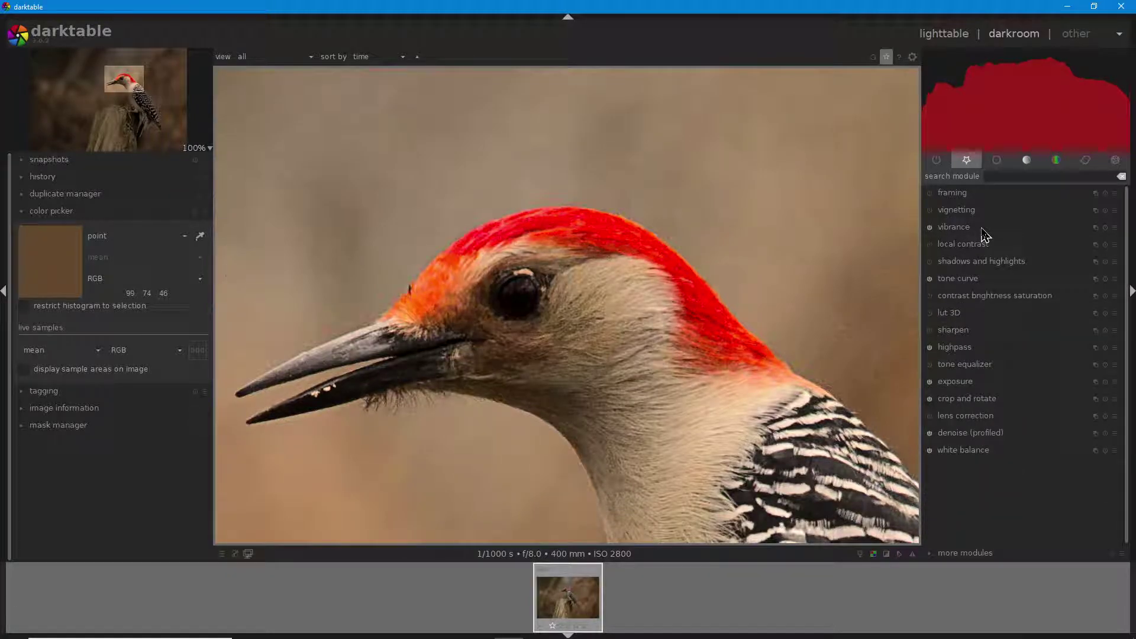
click(981, 230)
click(945, 255)
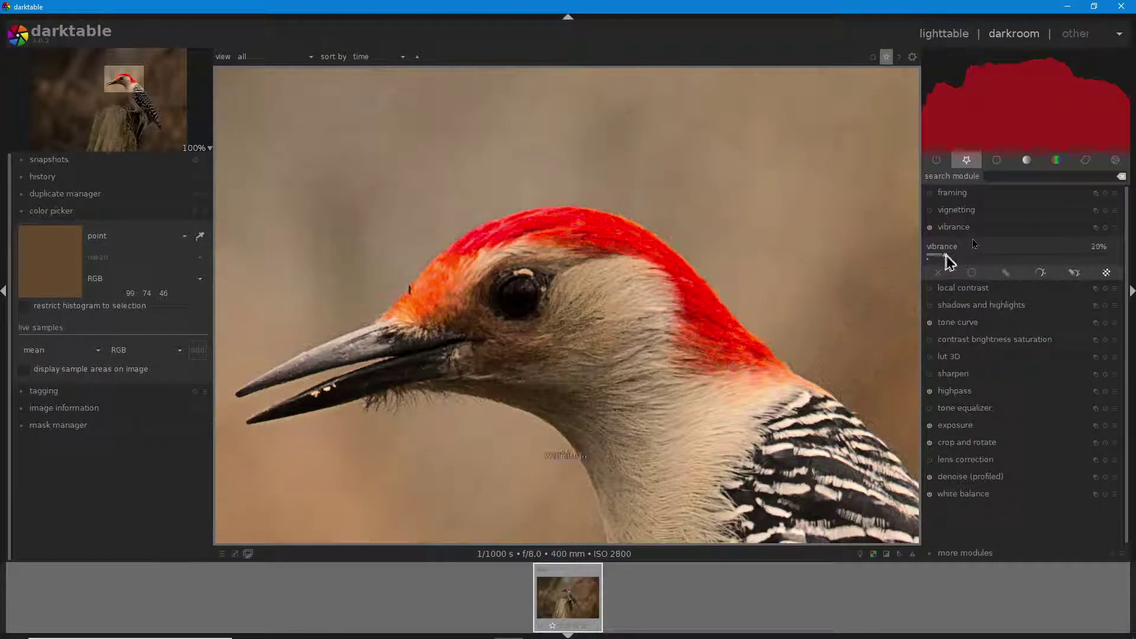
click(983, 234)
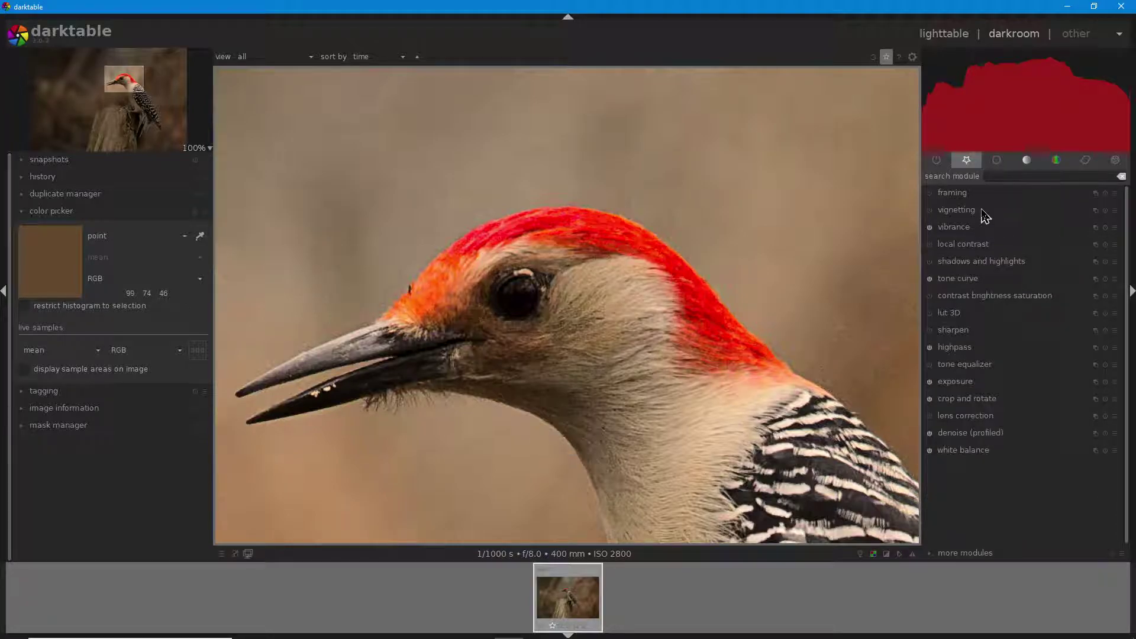
Step: Enable vignetting, with the whole photo in view, and set its scale to about 60%
click(982, 211)
click(929, 195)
middle_click(615, 300)
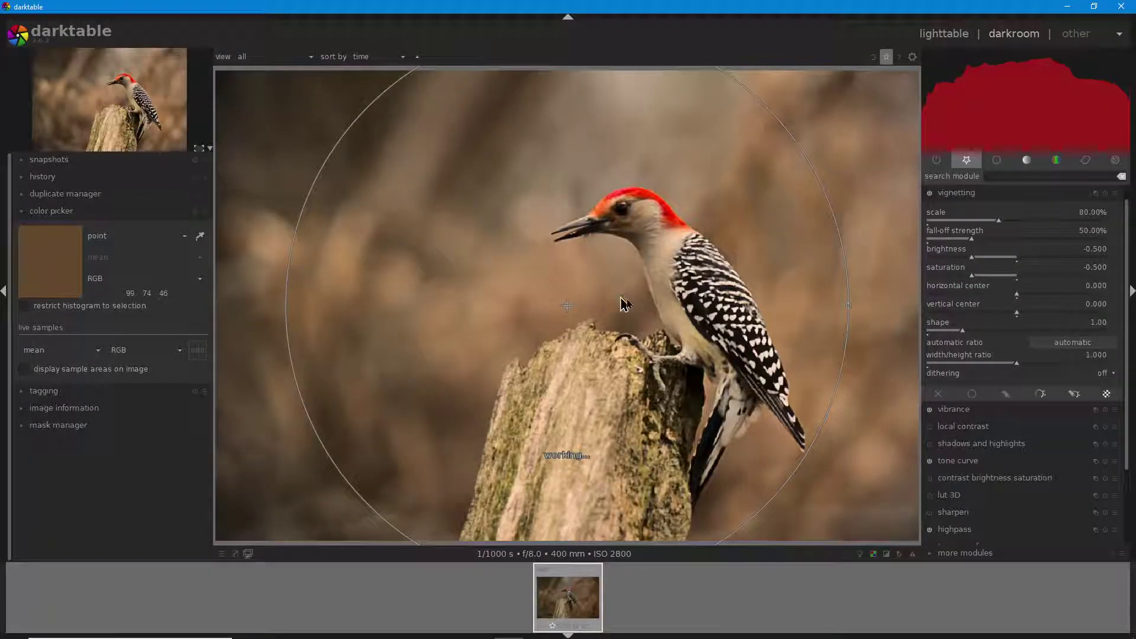
drag(1000, 228, 964, 227)
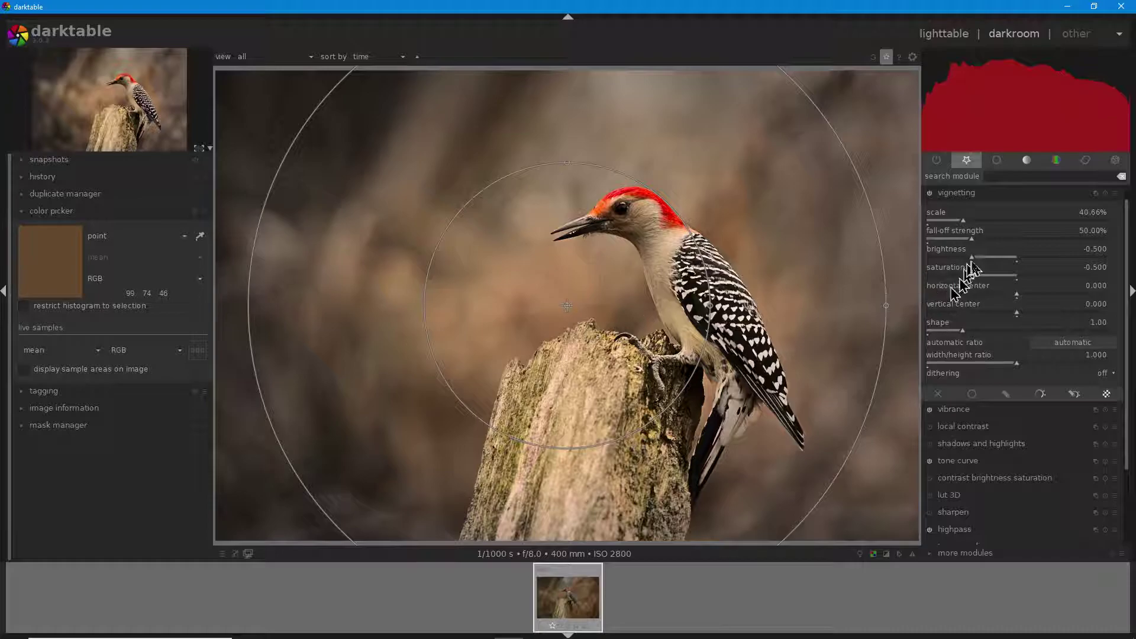
drag(966, 226, 979, 227)
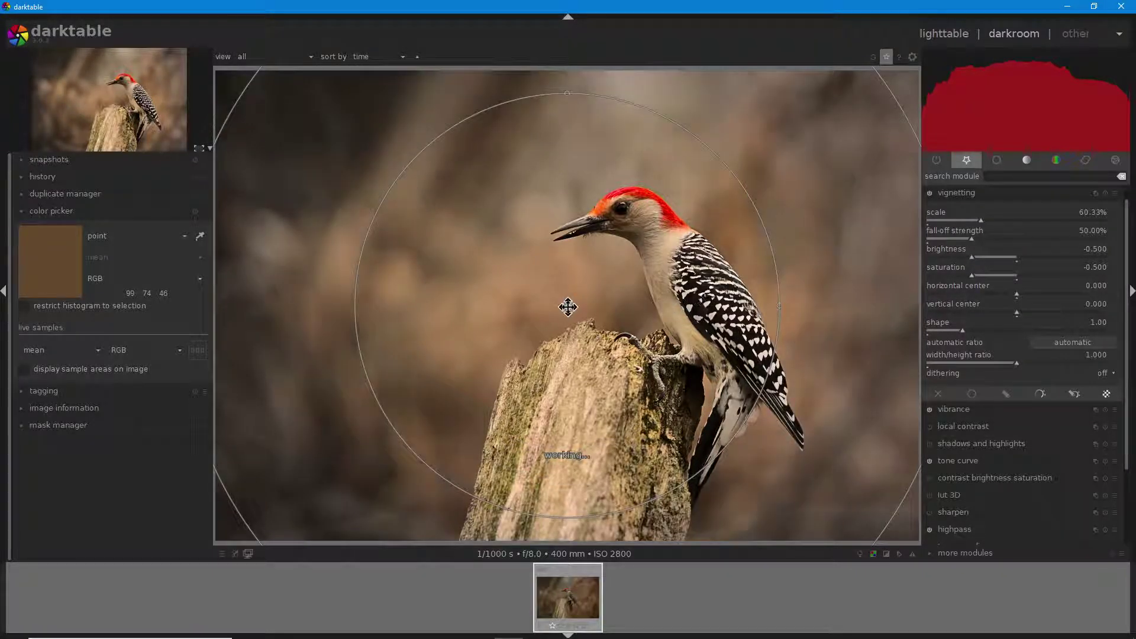
Step: Center the vignette just below the woodpecker's head (horizontal 0.172, vertical -0.293) and raise the fall-off strength to about 73%
drag(567, 306, 628, 236)
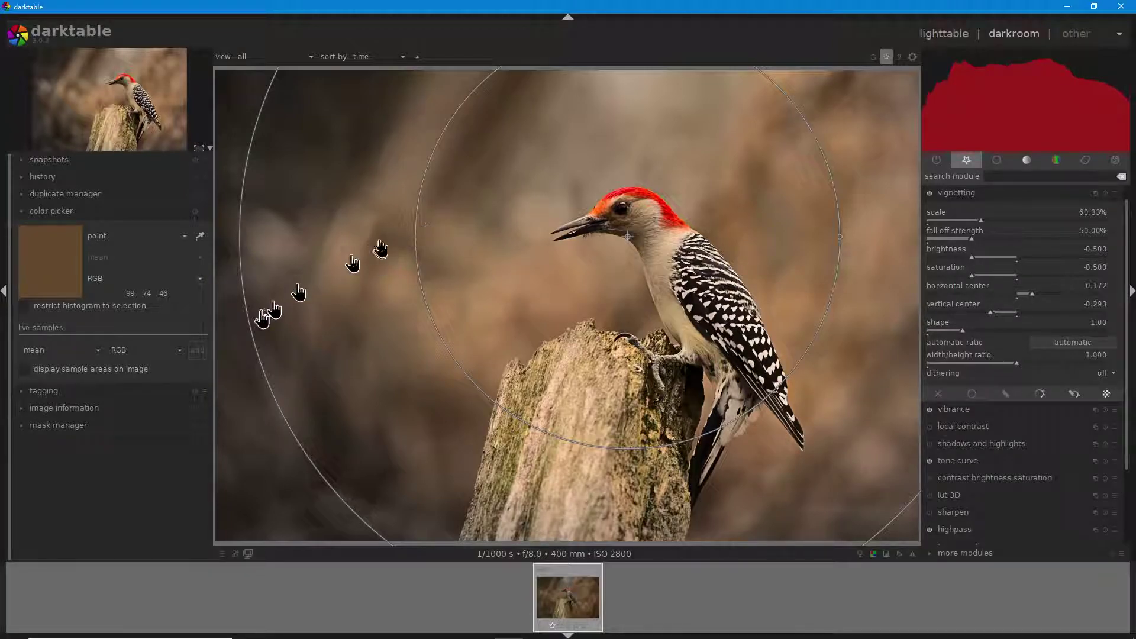
drag(1064, 241, 997, 252)
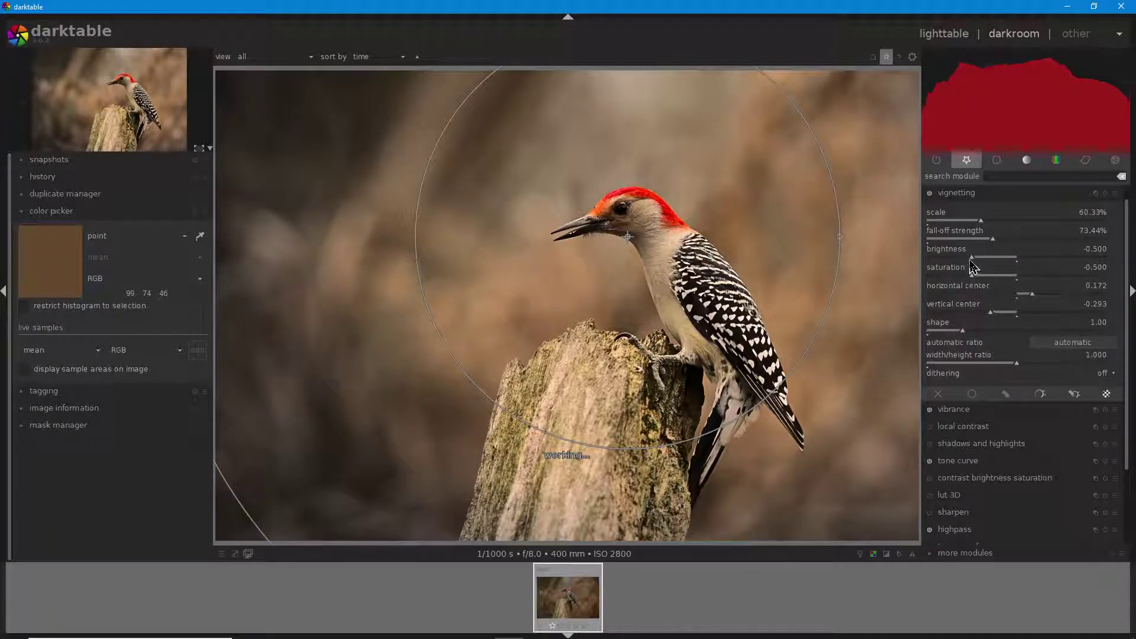
click(998, 195)
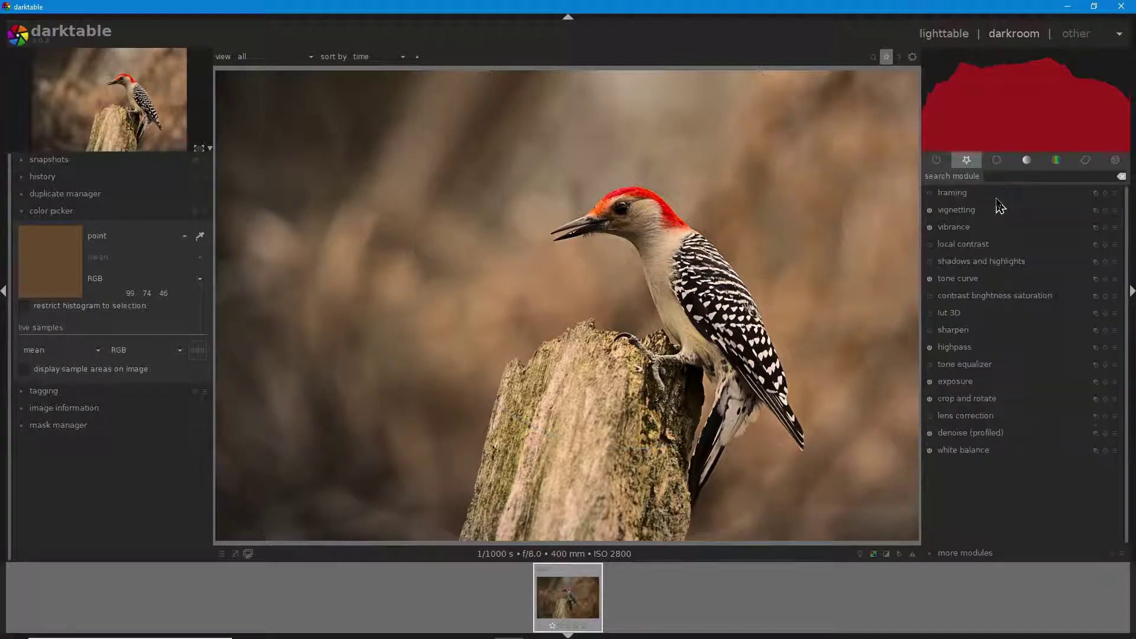
Step: Turn on framing to add a white border around the photo, and return to the lighttable view
click(929, 192)
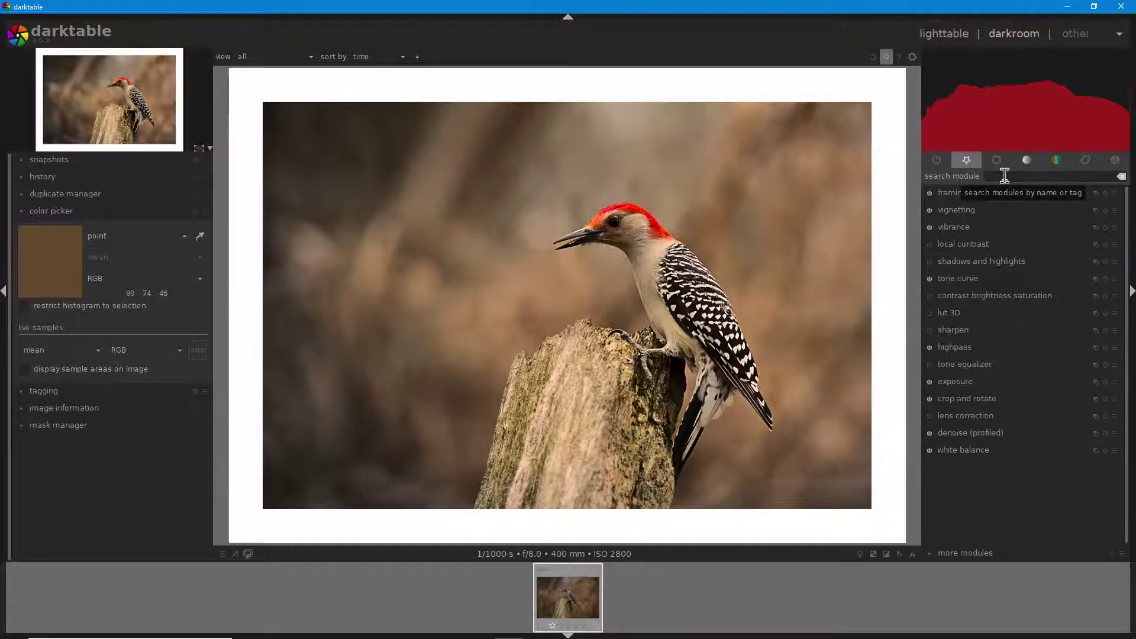
click(945, 34)
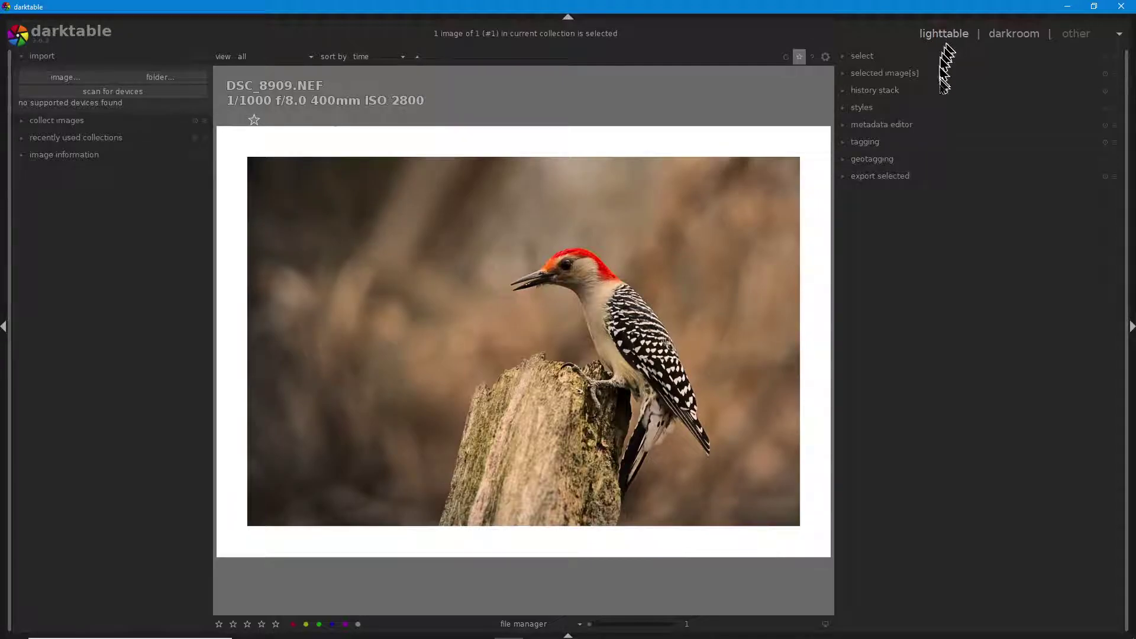
Step: Export the edited image to the root of drive F: as an 8-bit JPEG at quality 100, maximum size 1600 x 1200
click(910, 179)
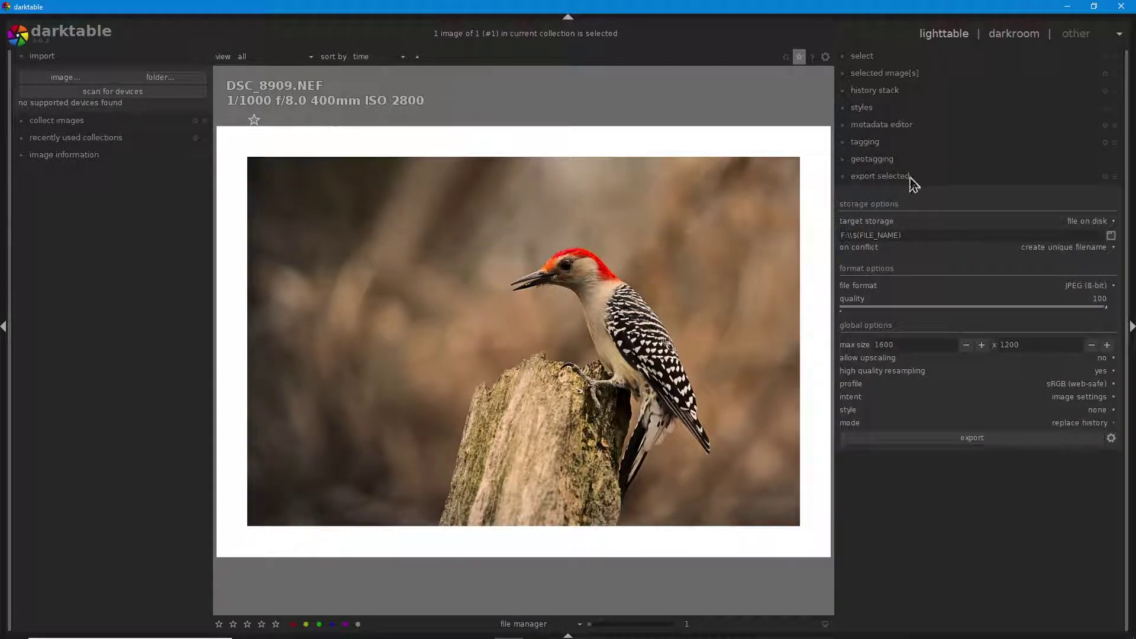
click(1111, 237)
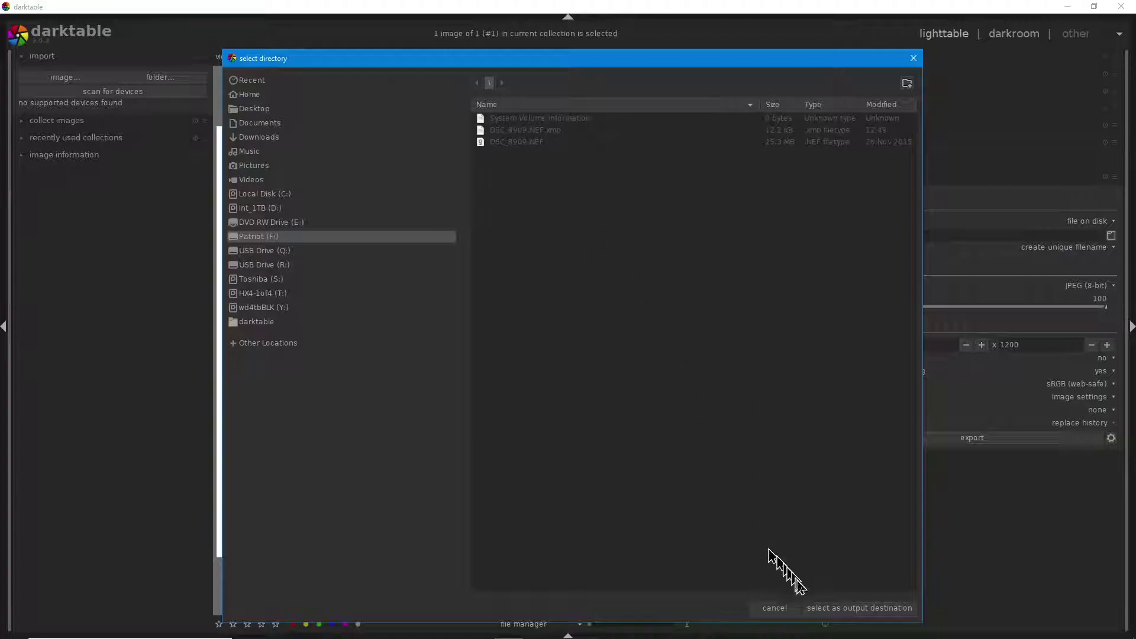
click(864, 609)
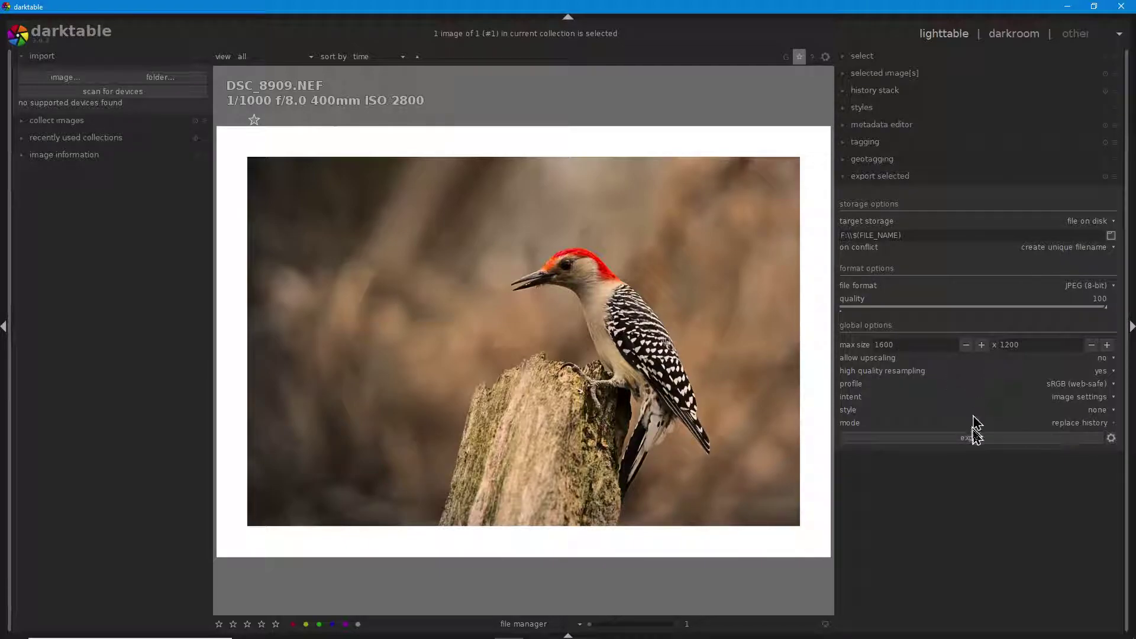
click(965, 442)
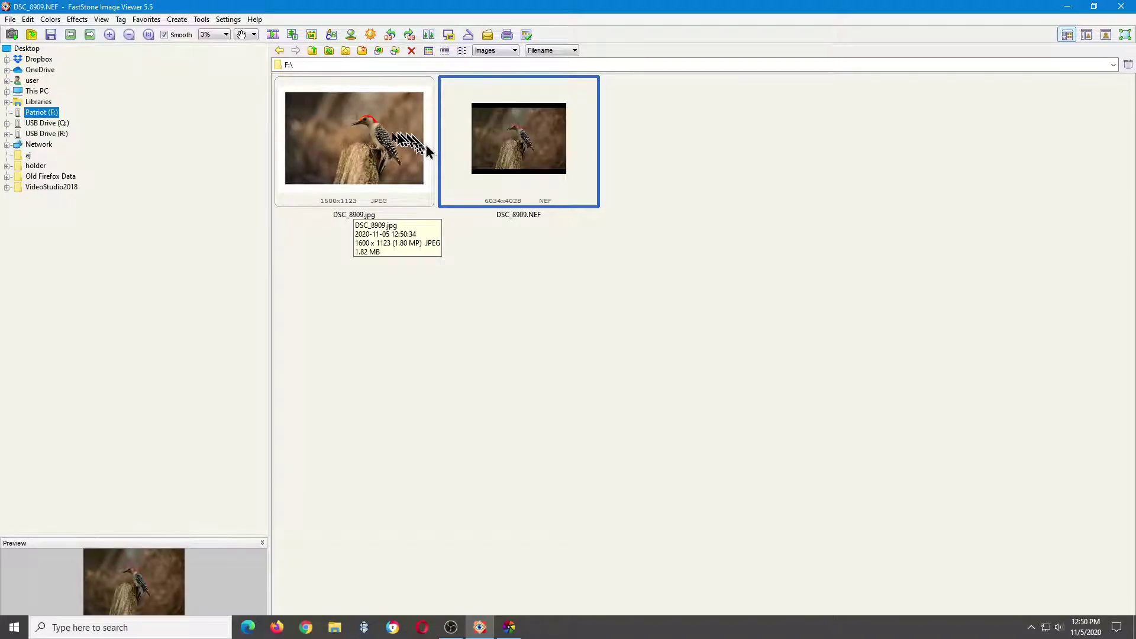
Step: Switch to FastStone Image Viewer and view the exported DSC_8909.jpg full screen
double_click(425, 144)
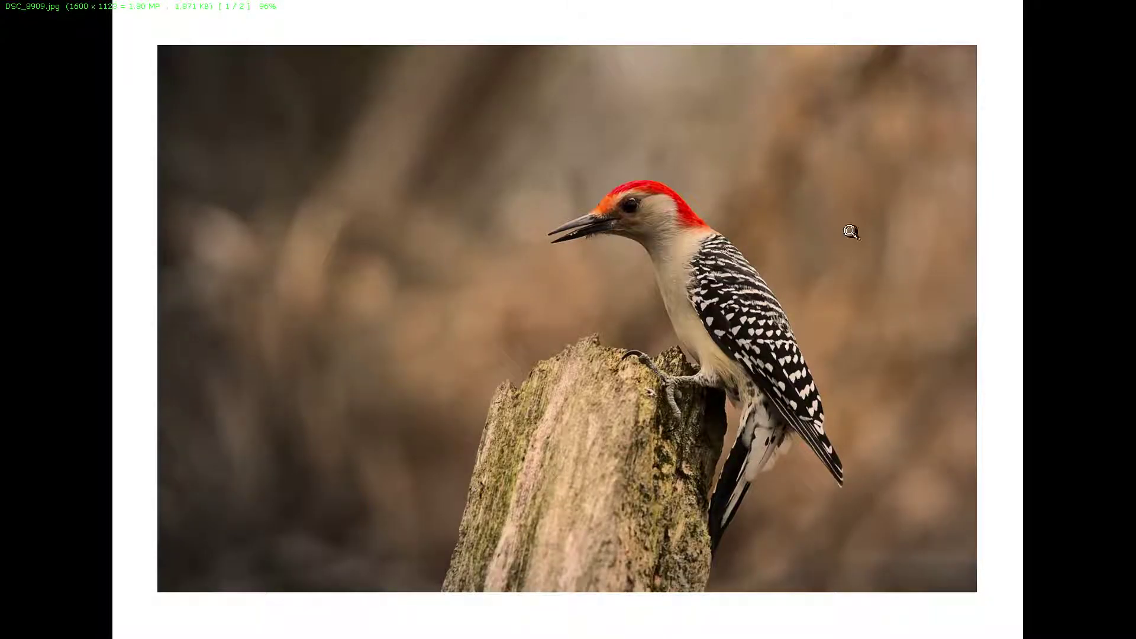